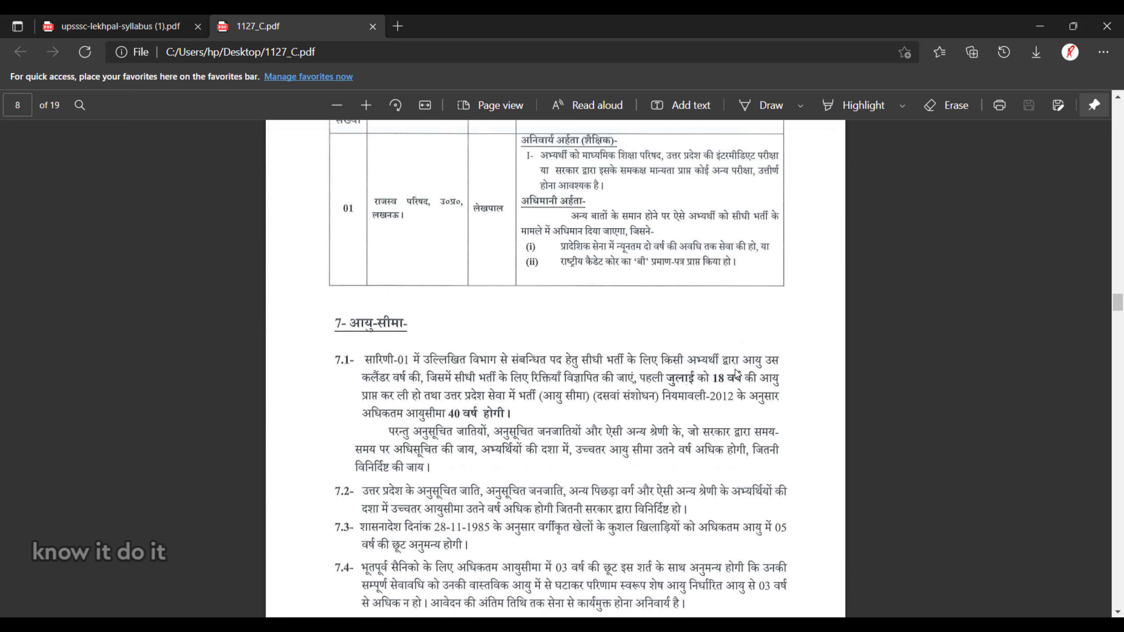
Review the exam scheme and syllabus pages, then return to page 1 of the advertisement.
scroll(755, 530, "down", 10)
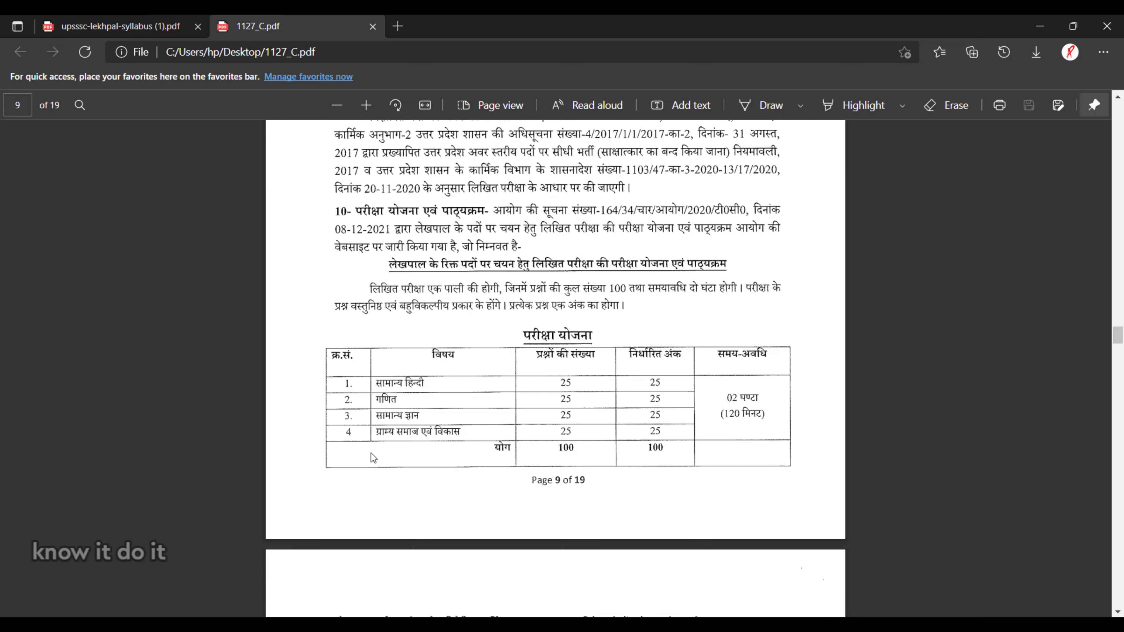
scroll(625, 476, "down", 7)
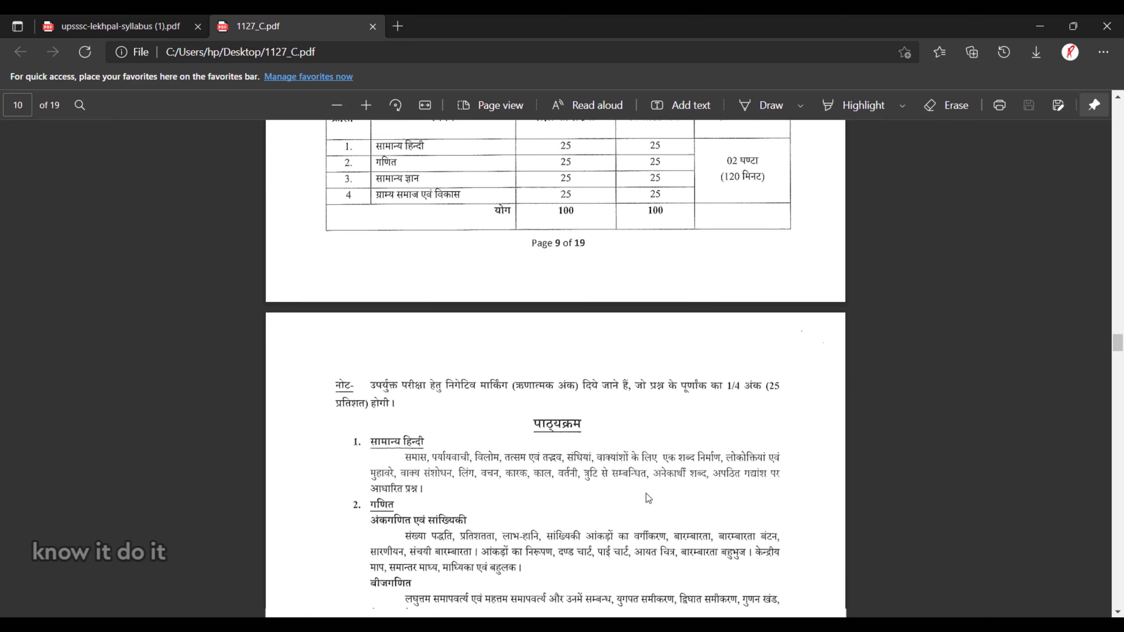
scroll(646, 493, "down", 8)
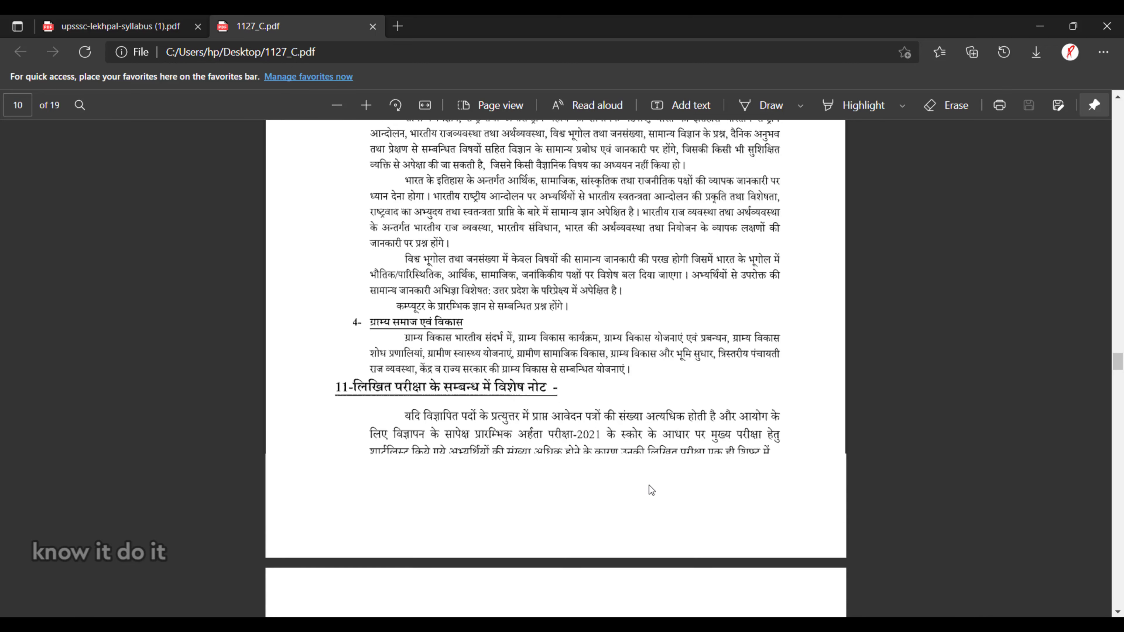
key("Home")
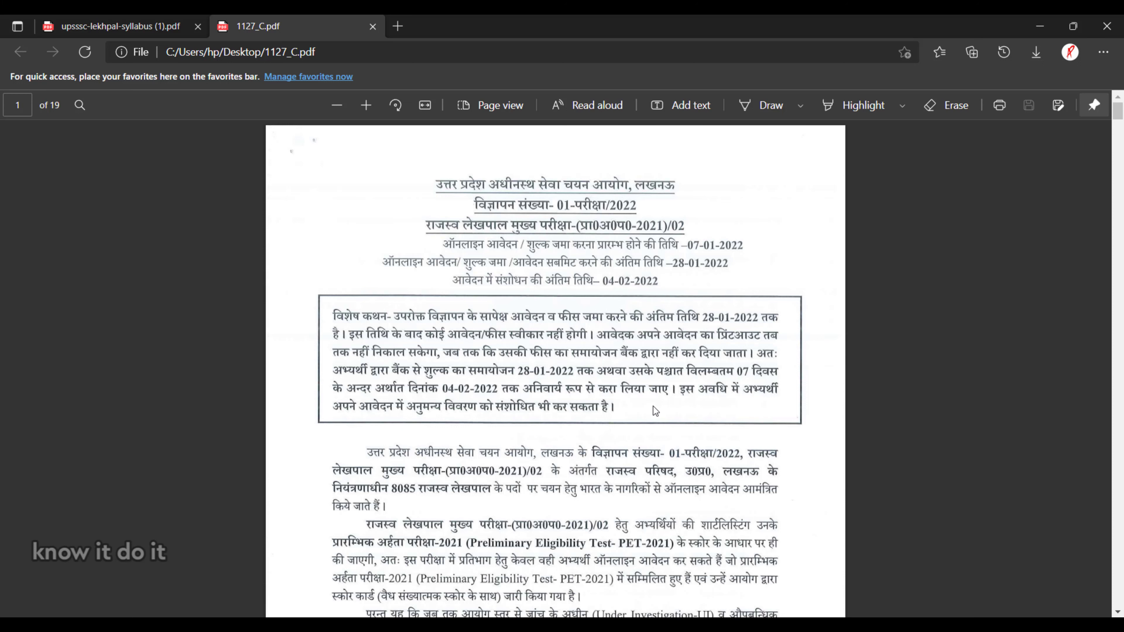
scroll(721, 404, "down", 4)
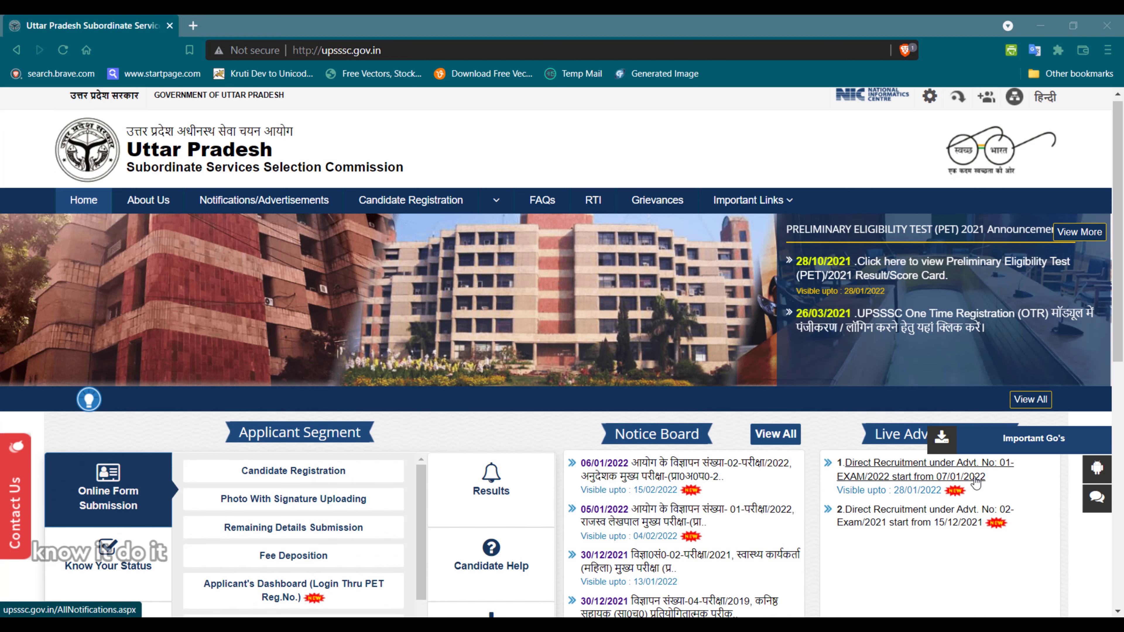
Open the Live Advertisements list and expand 01-EXAM/2022 to reach the LEKHPAL post row.
scroll(977, 486, "down", 2)
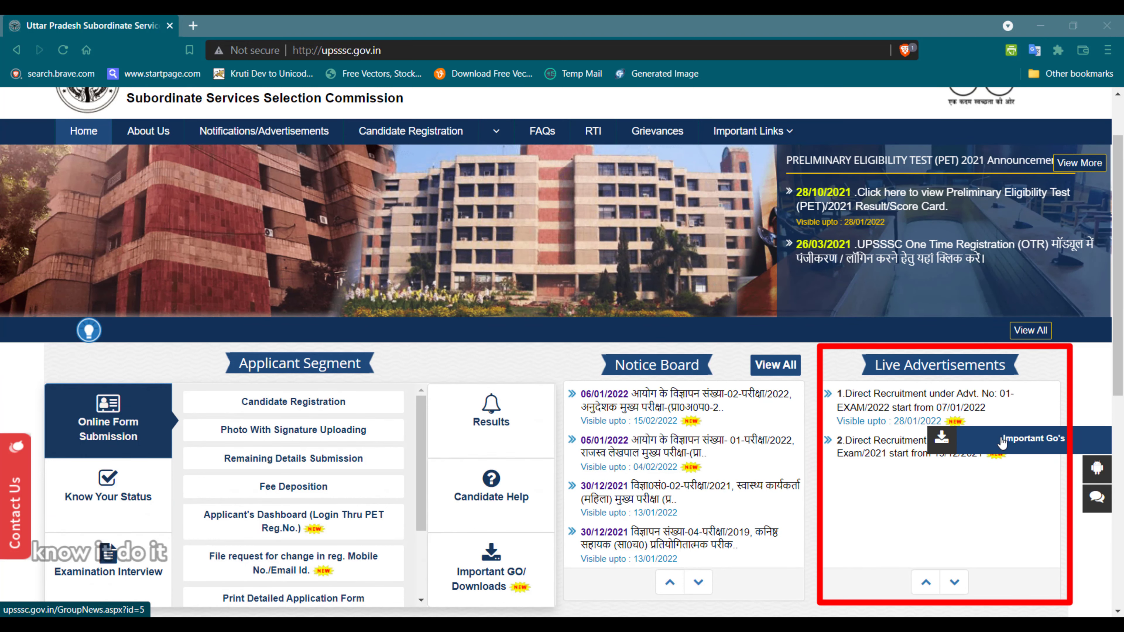
scroll(878, 340, "down", 2)
left_click(876, 335)
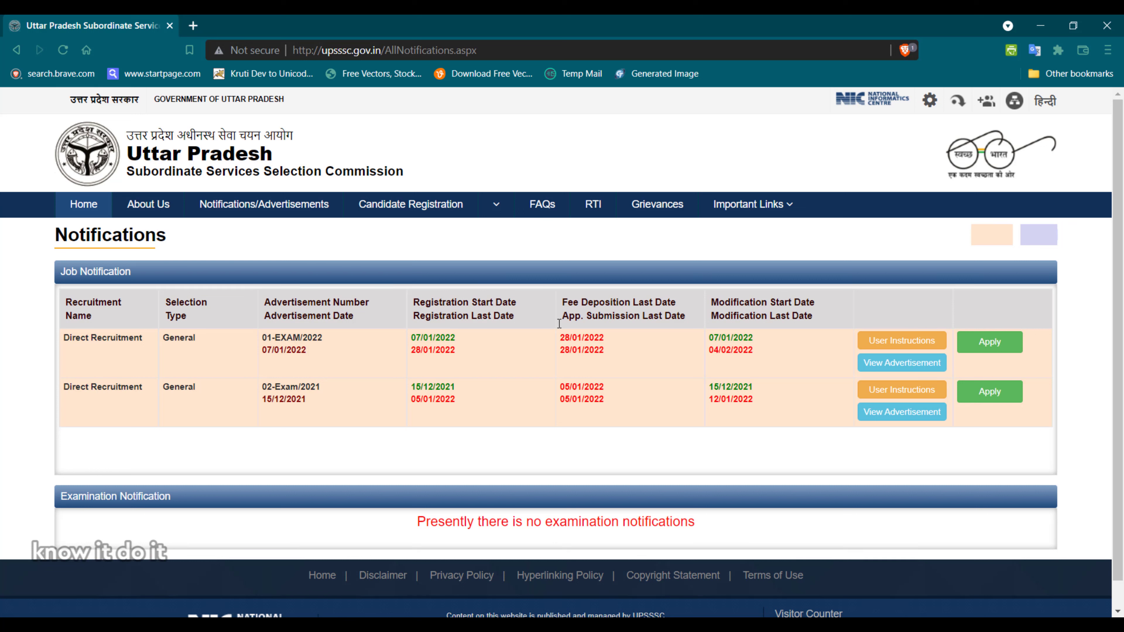
left_click(991, 341)
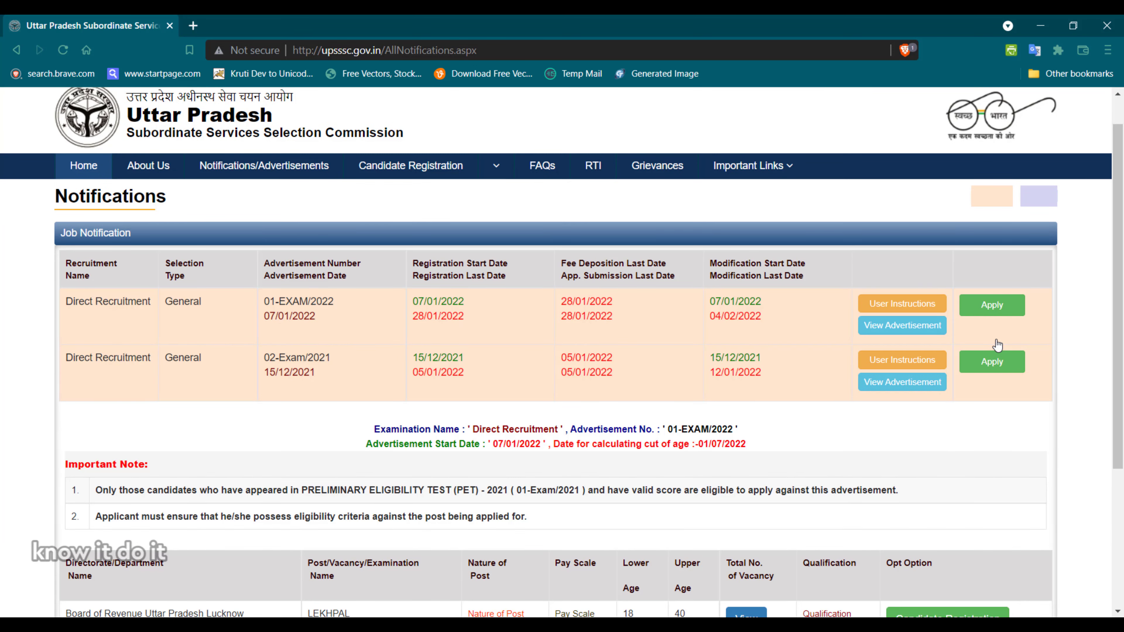
scroll(681, 511, "down", 5)
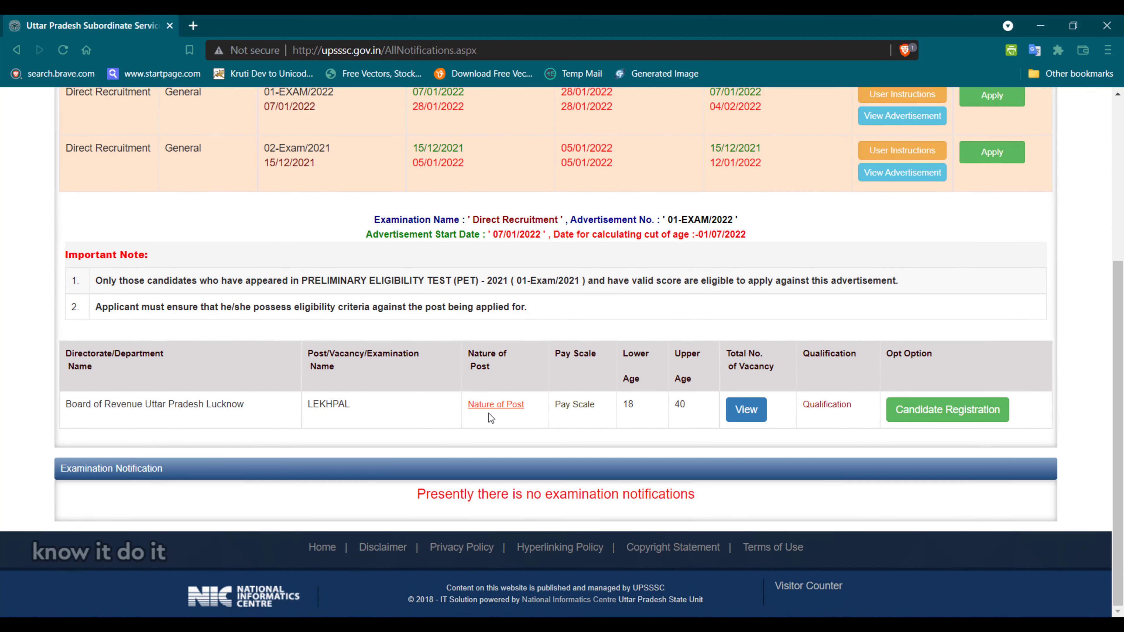
Start LEKHPAL candidate registration, accept the declaration checkbox and agree to continue.
left_click(934, 415)
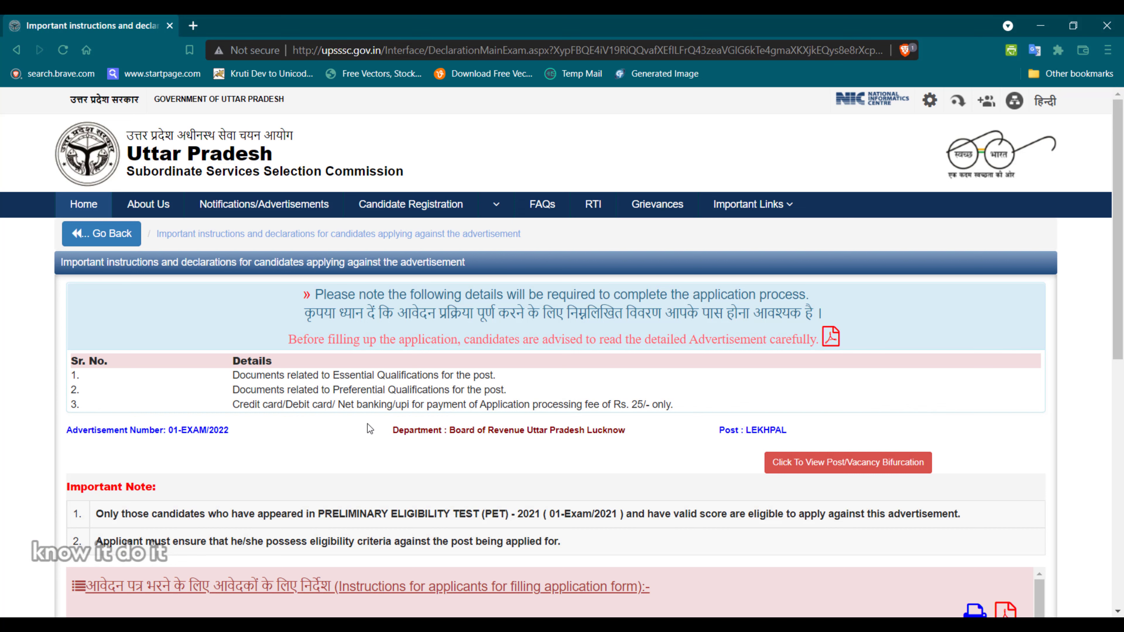
scroll(396, 463, "down", 3)
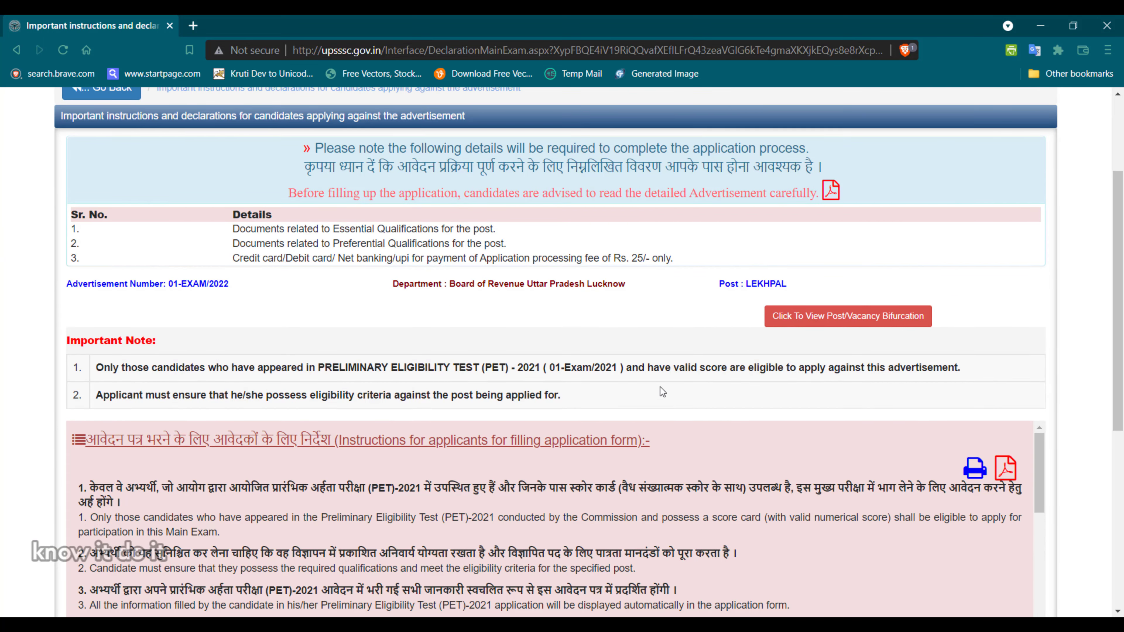
scroll(454, 484, "down", 1)
scroll(454, 484, "down", 8)
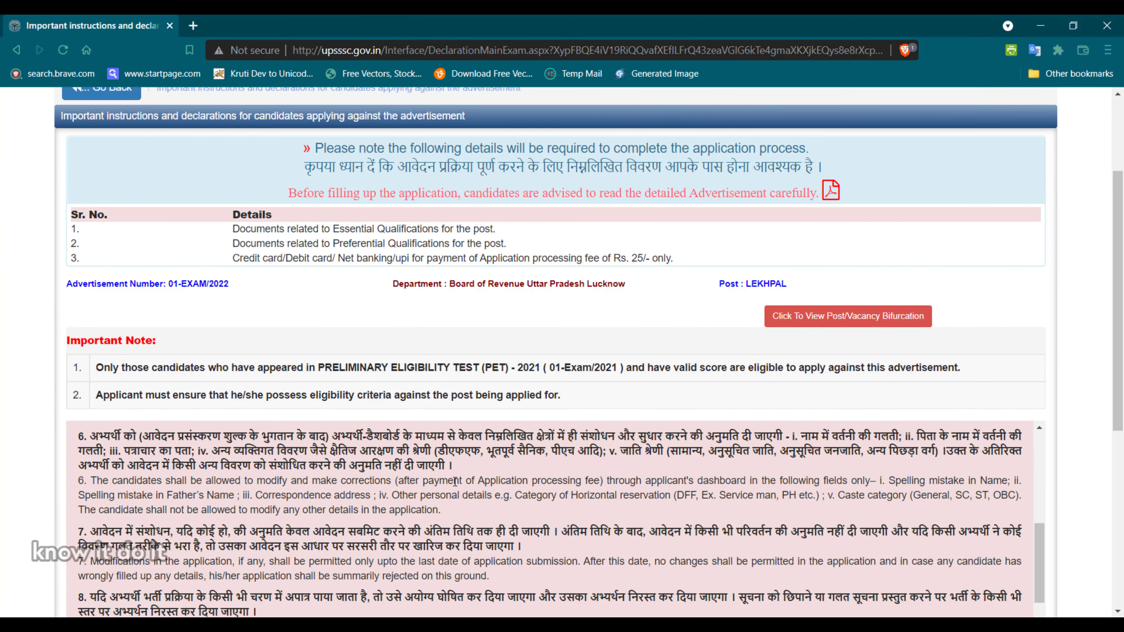
scroll(458, 480, "up", 2)
scroll(513, 441, "down", 10)
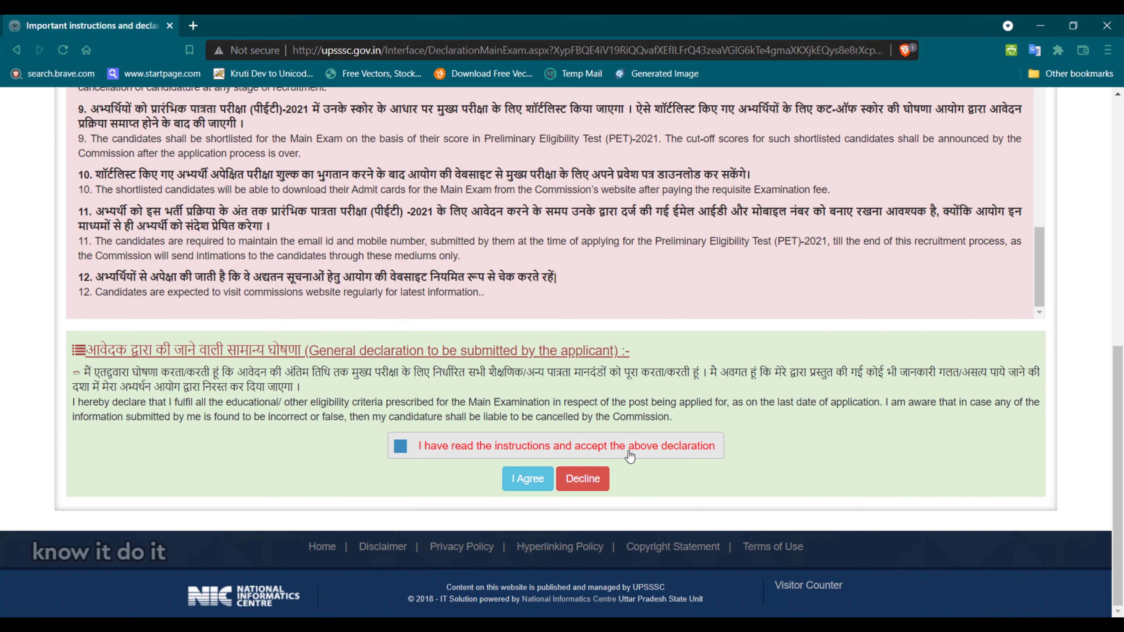
left_click(401, 447)
left_click(521, 480)
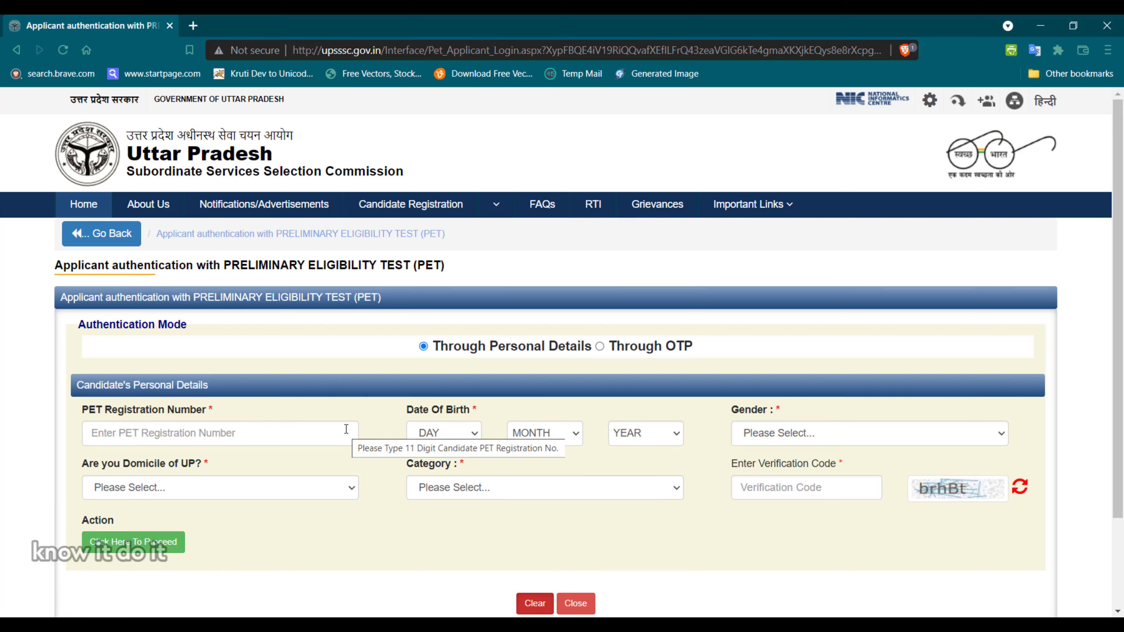
Choose OTP authentication, paste the PET registration number and request an OTP.
left_click(240, 435)
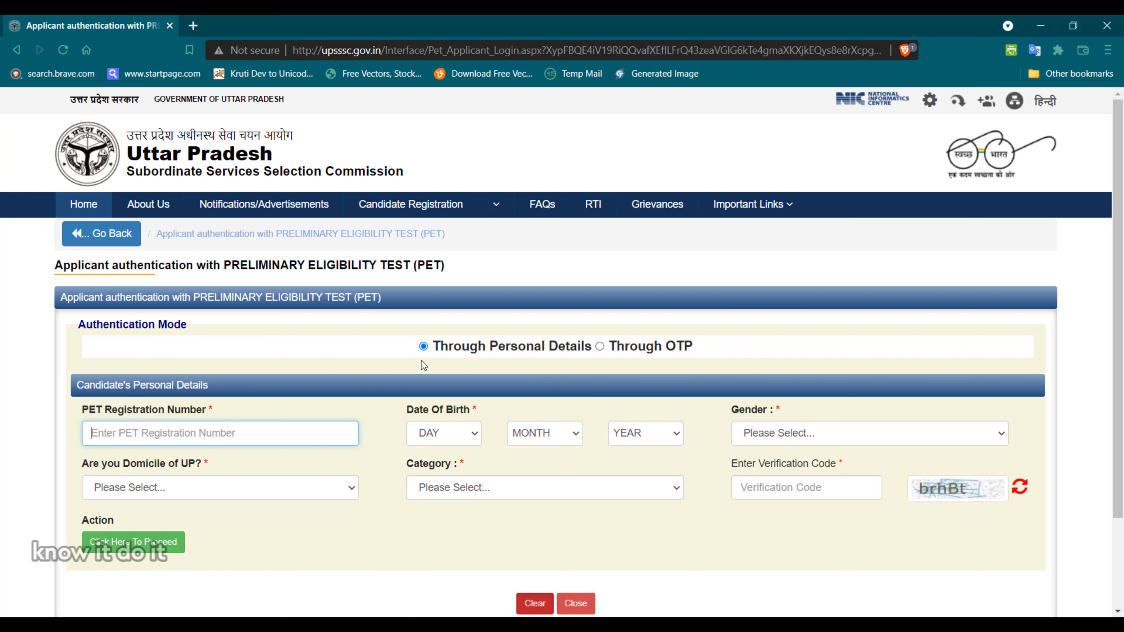
left_click(600, 346)
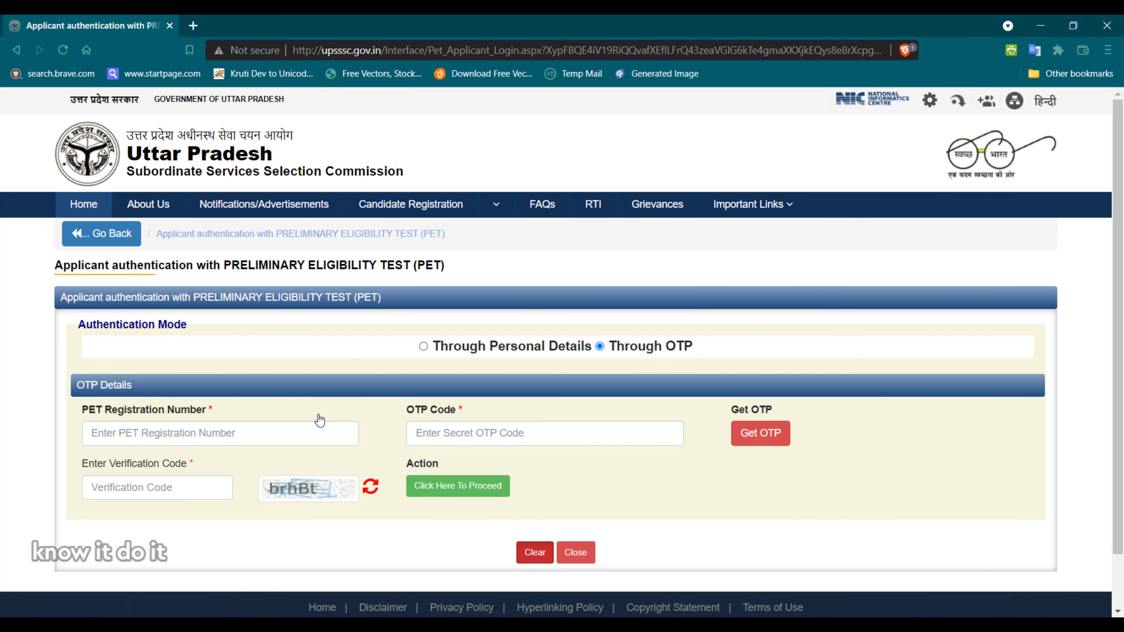
left_click(308, 434)
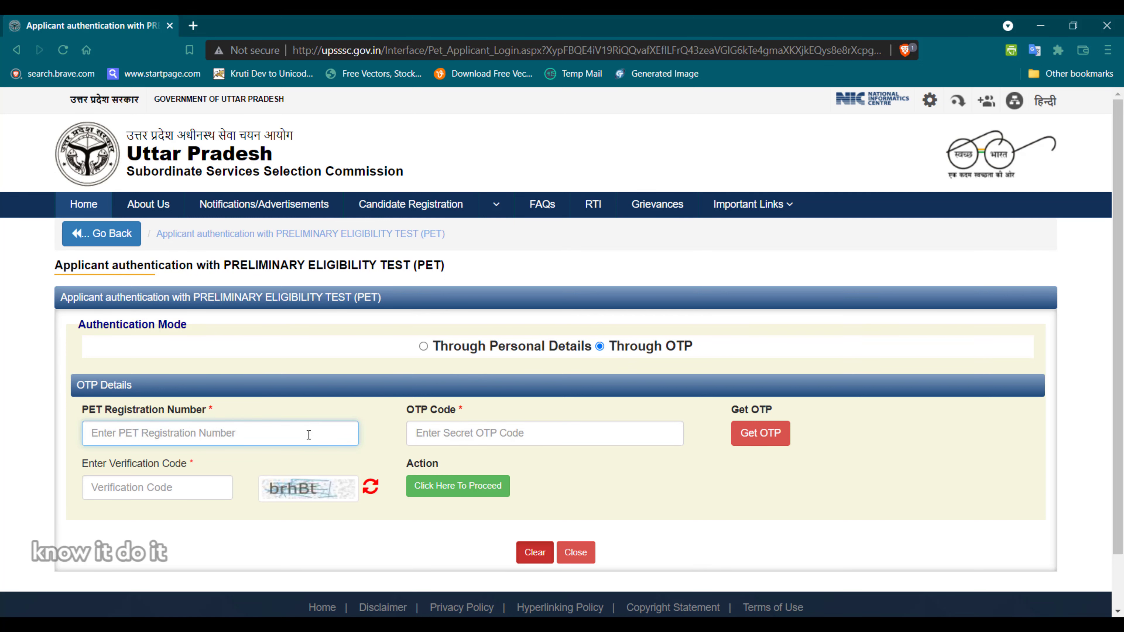
key("ctrl+v")
left_click(760, 432)
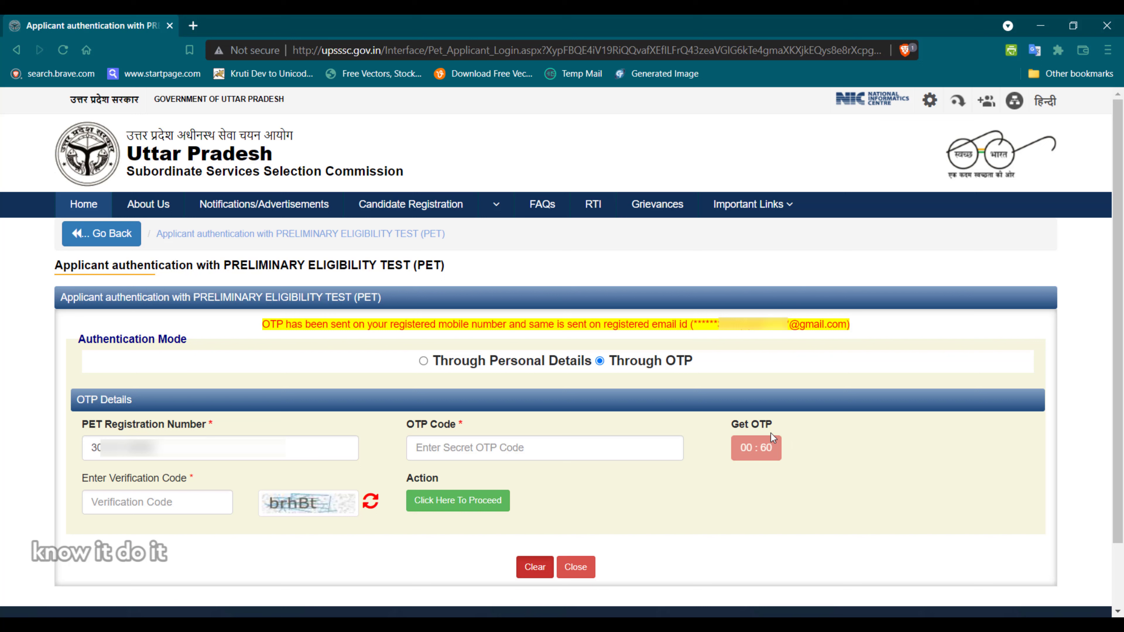
Enter the received OTP and the captcha, then proceed to the pre-filled application form.
left_click(549, 452)
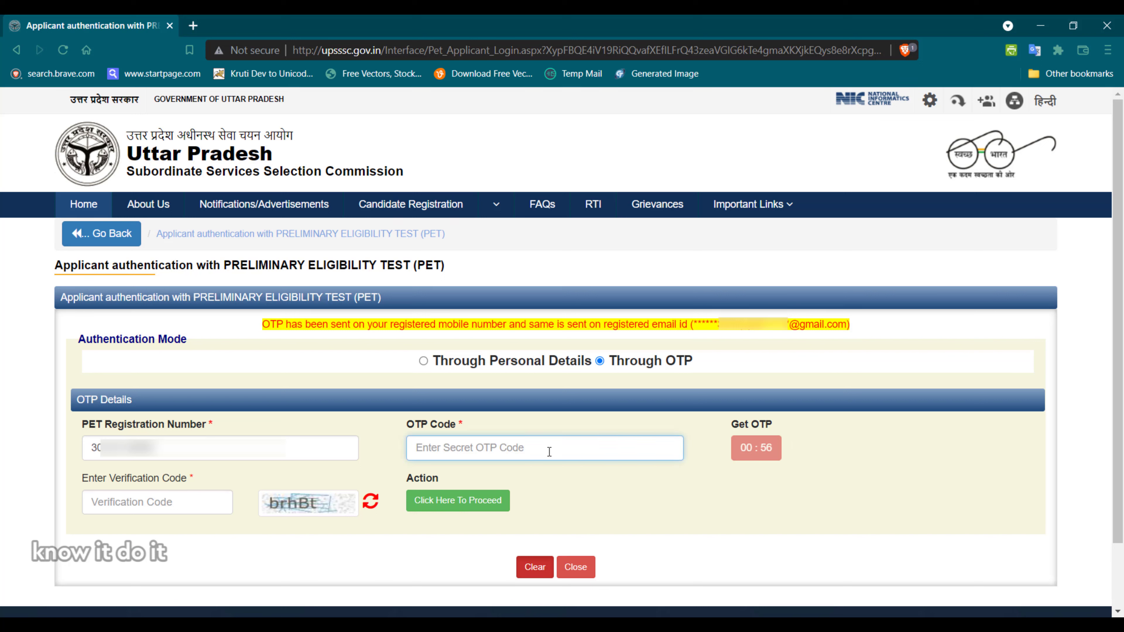
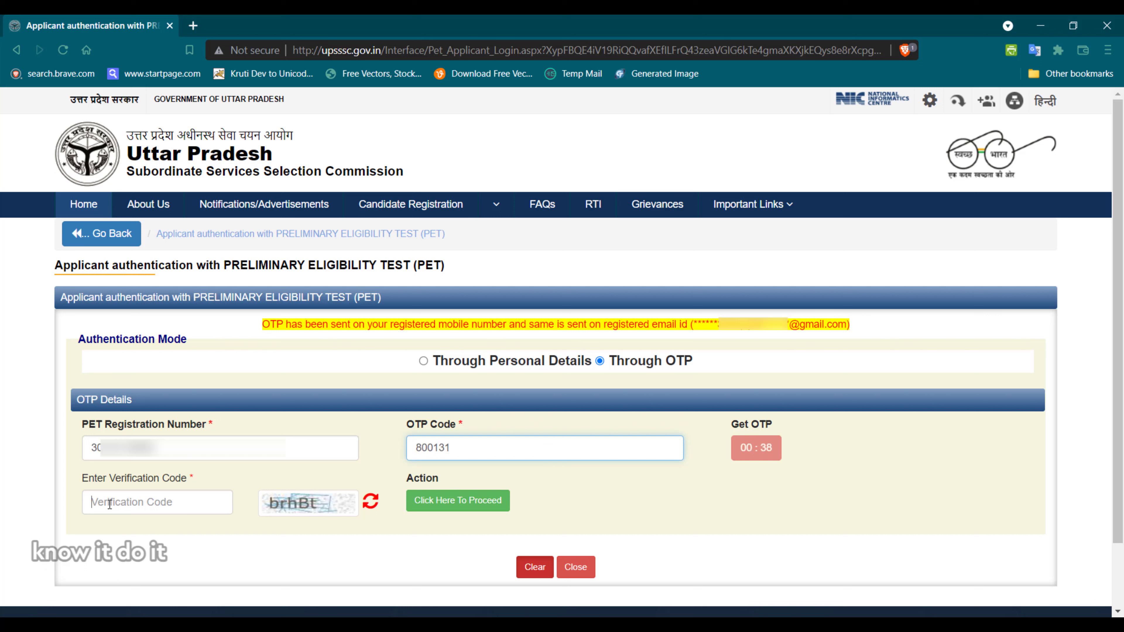
left_click(109, 503)
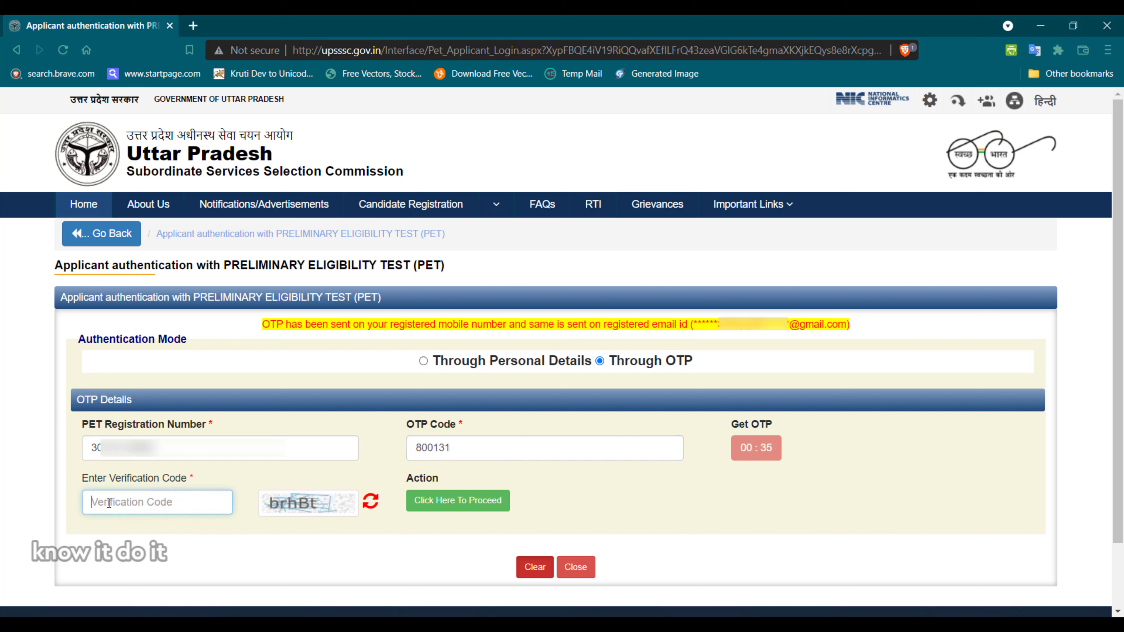
type("brhBt")
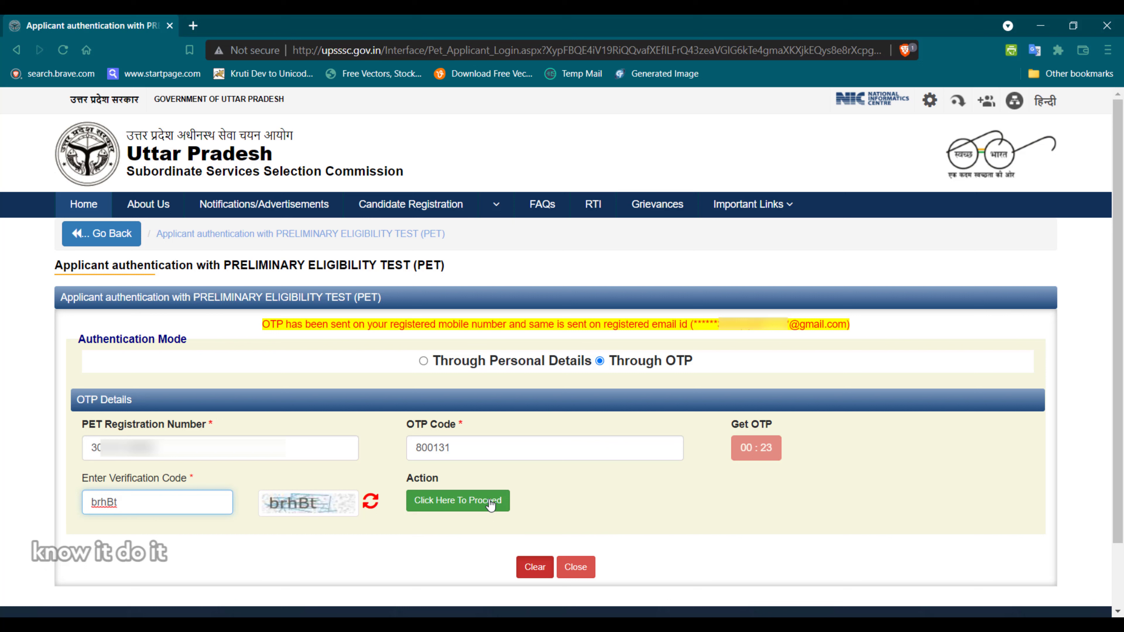
left_click(490, 504)
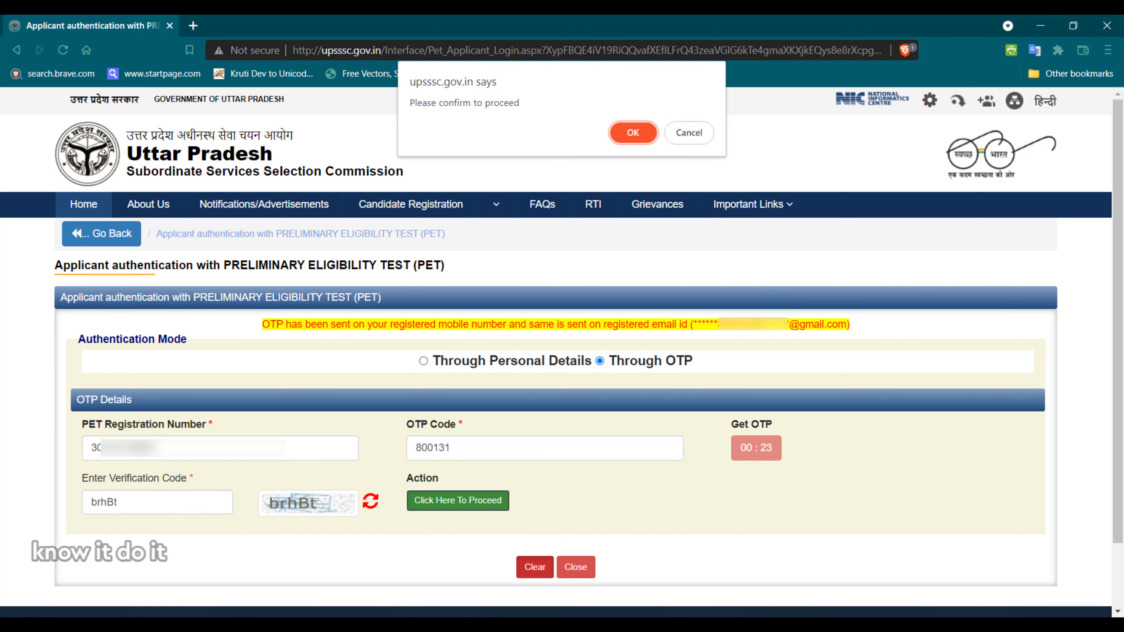
left_click(633, 137)
scroll(561, 354, "down", 5)
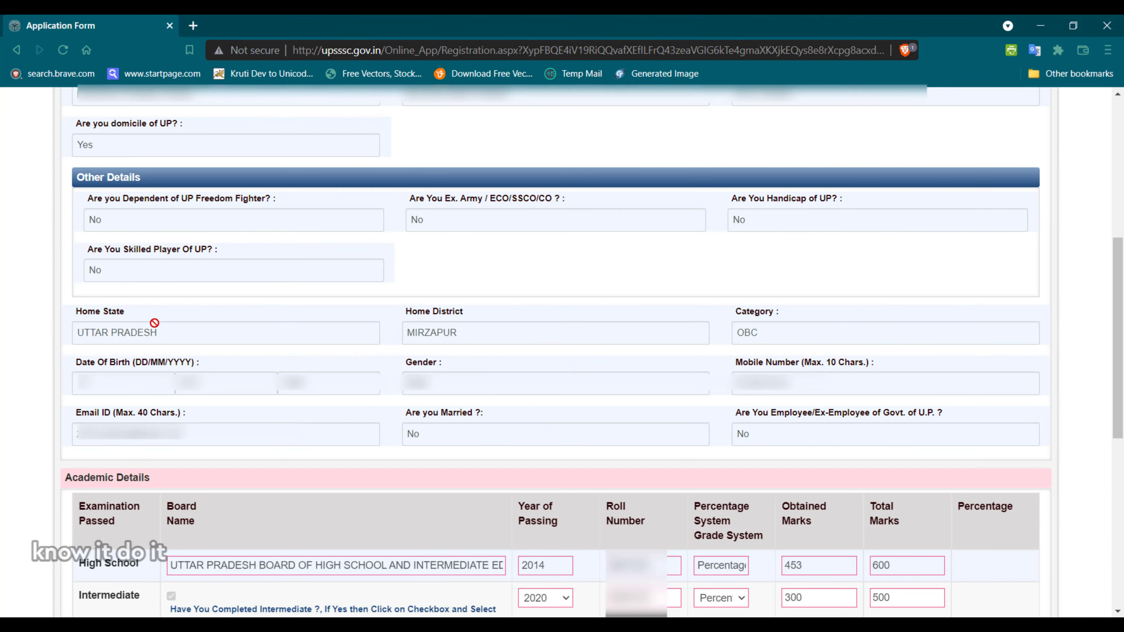
Mark the LEKHPAL qualification as acquired, passed in 2020, using the Percentage system.
scroll(515, 389, "down", 5)
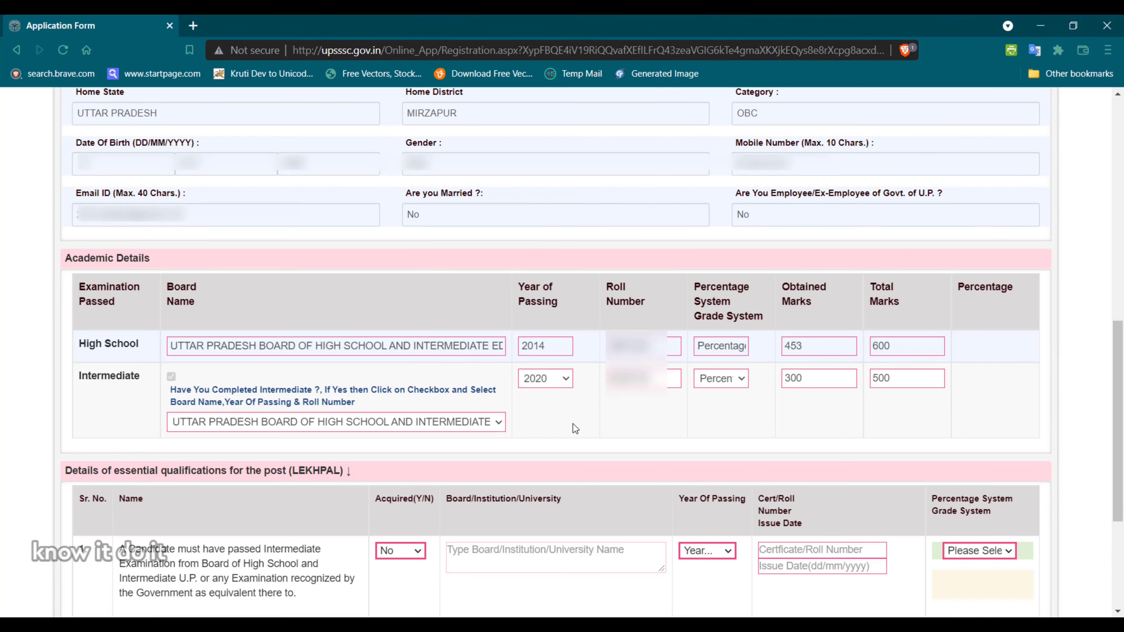
scroll(476, 441, "down", 5)
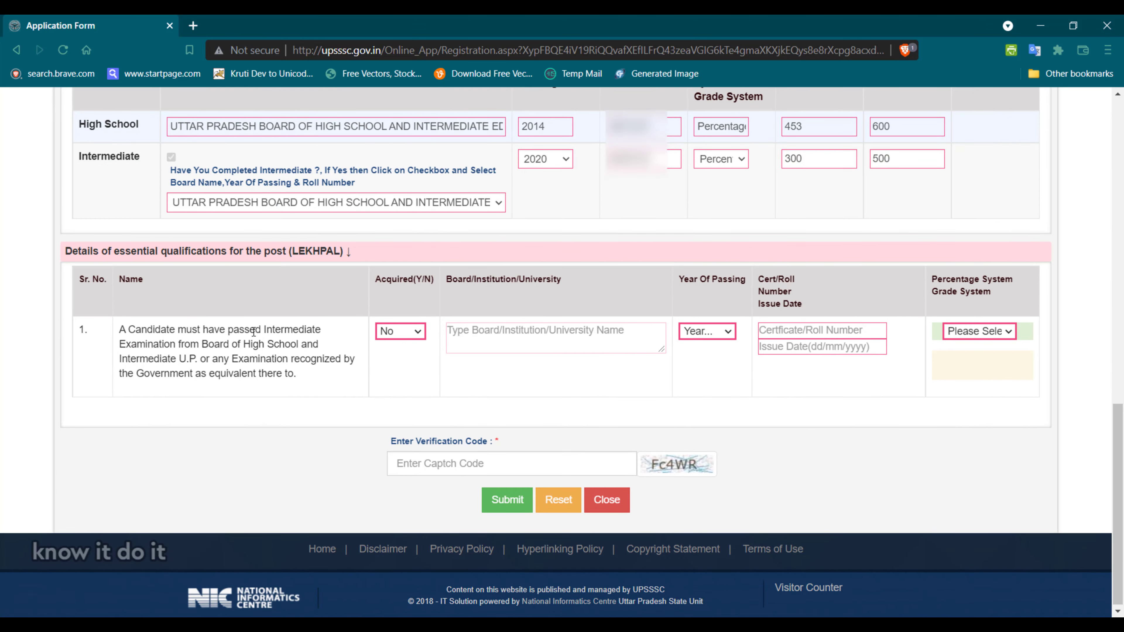
left_click(417, 332)
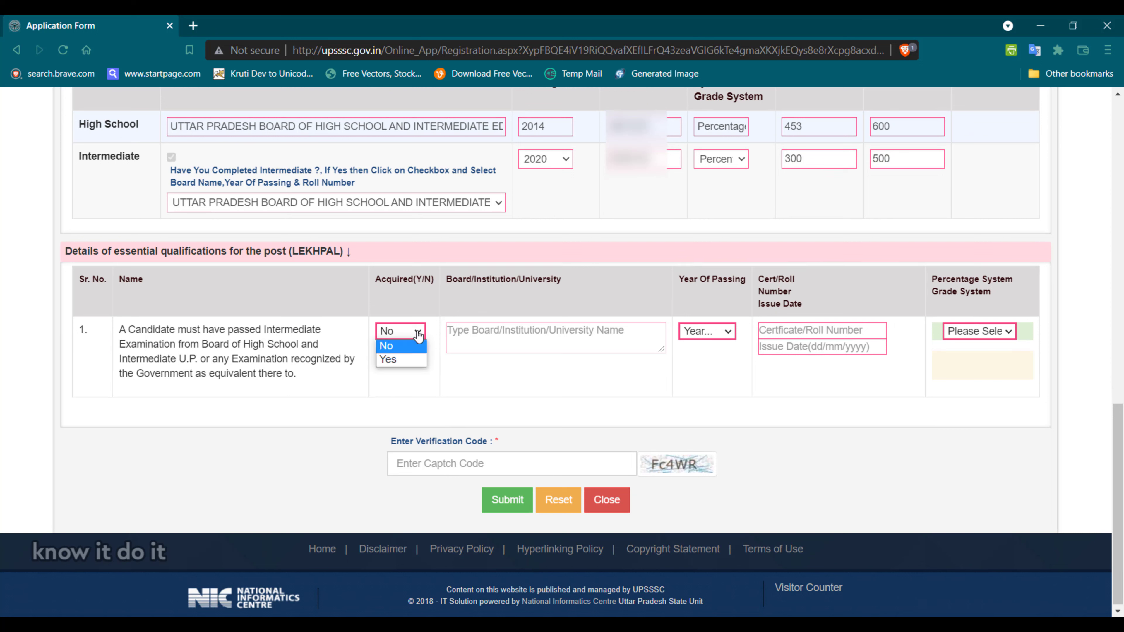
left_click(407, 359)
left_click(731, 332)
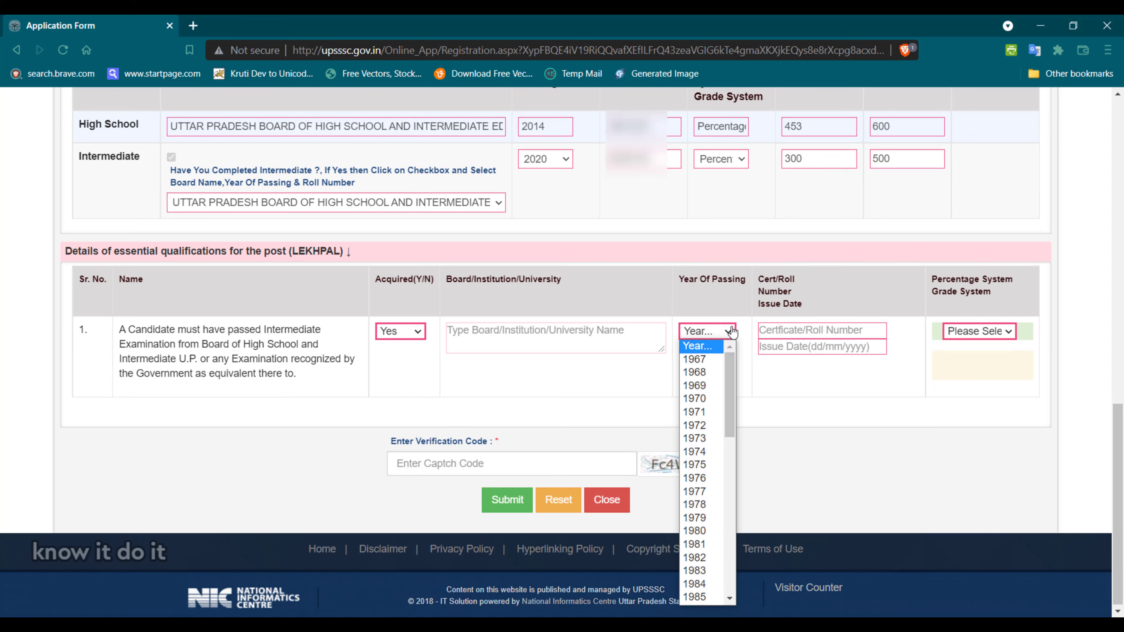
scroll(715, 367, "down", 10)
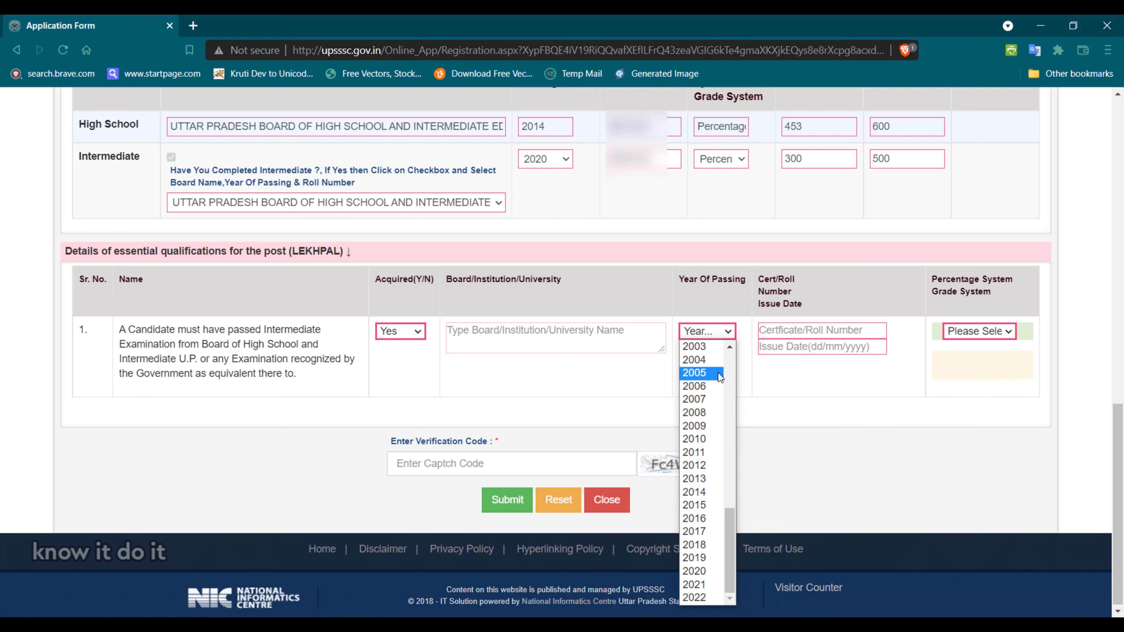
left_click(696, 575)
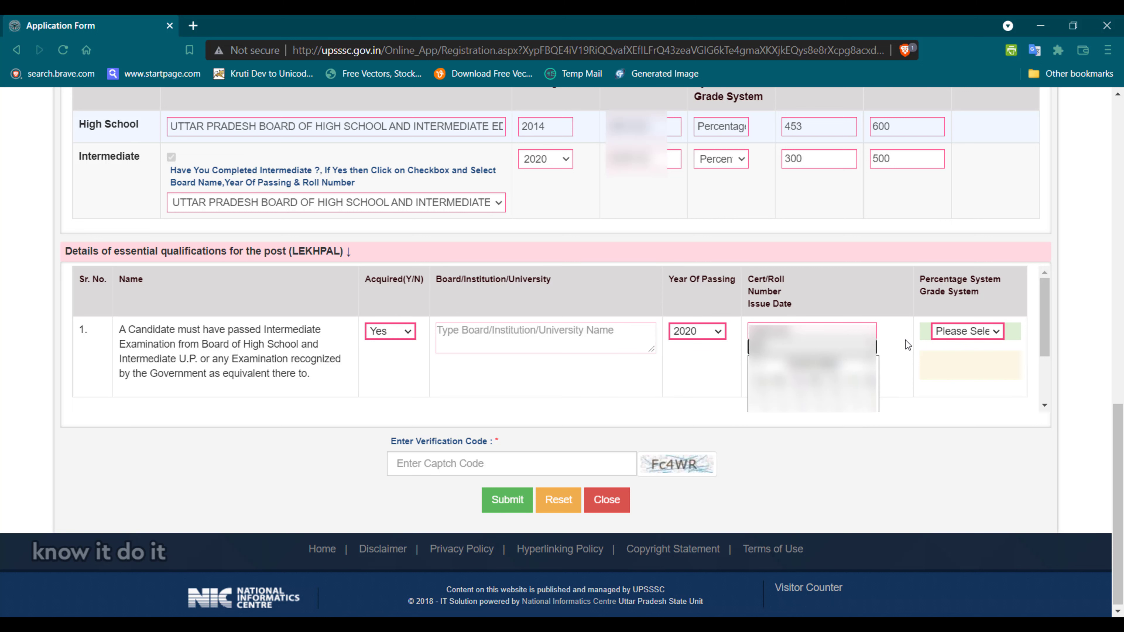
key("Tab")
key("Down")
Enter 300 of 500 marks and board UP BOARD, fill the captcha and submit.
left_click(975, 360)
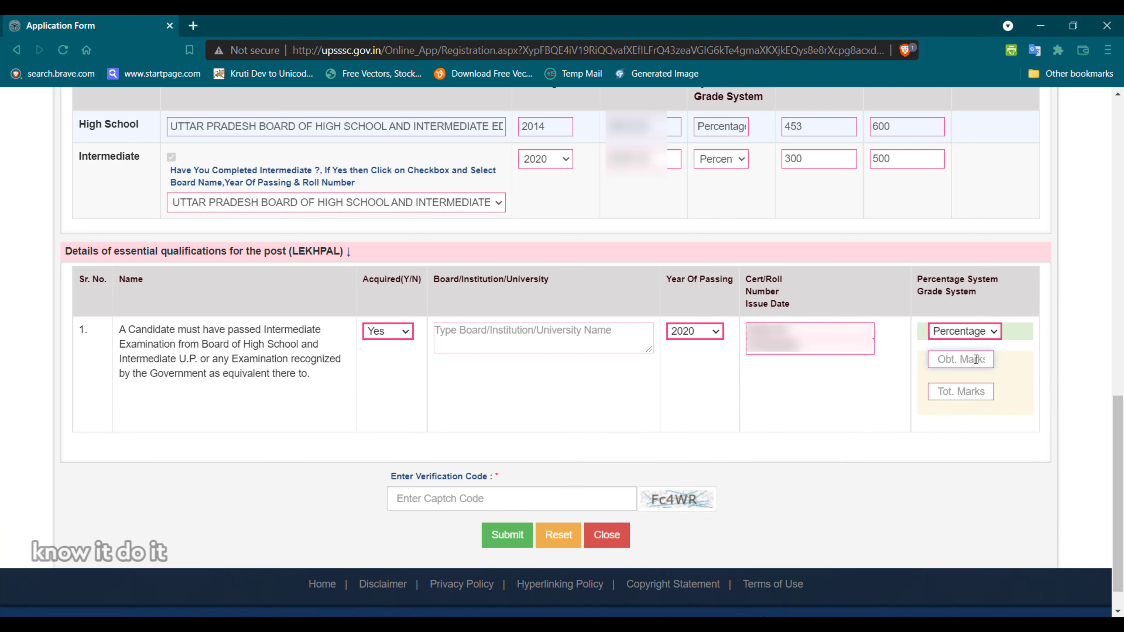
type("300")
left_click(950, 391)
type("500")
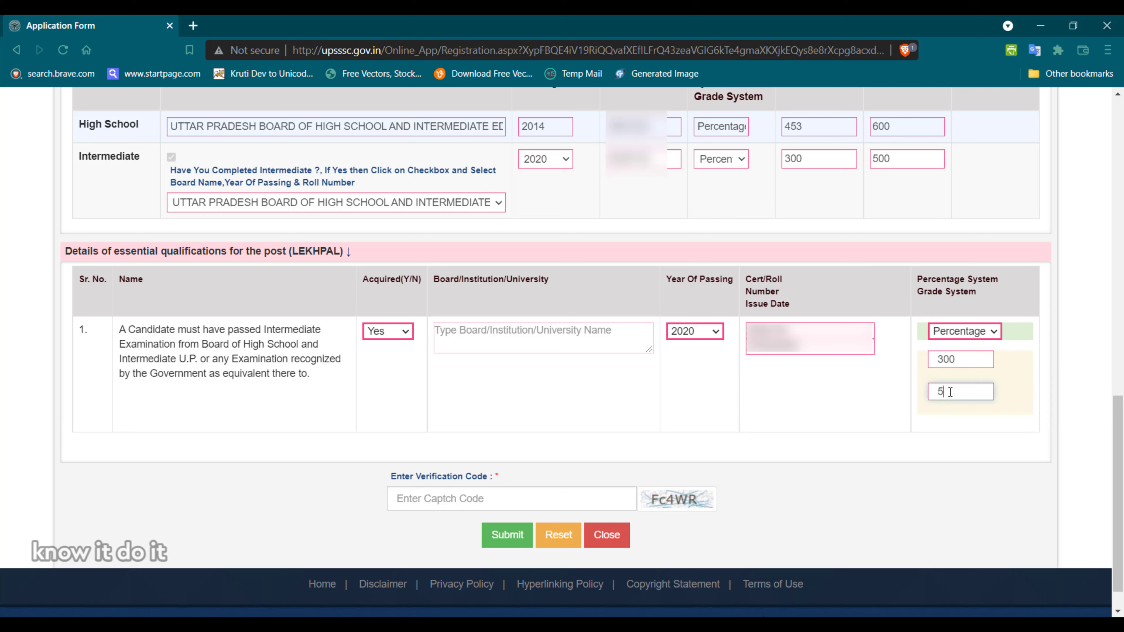
left_click(481, 339)
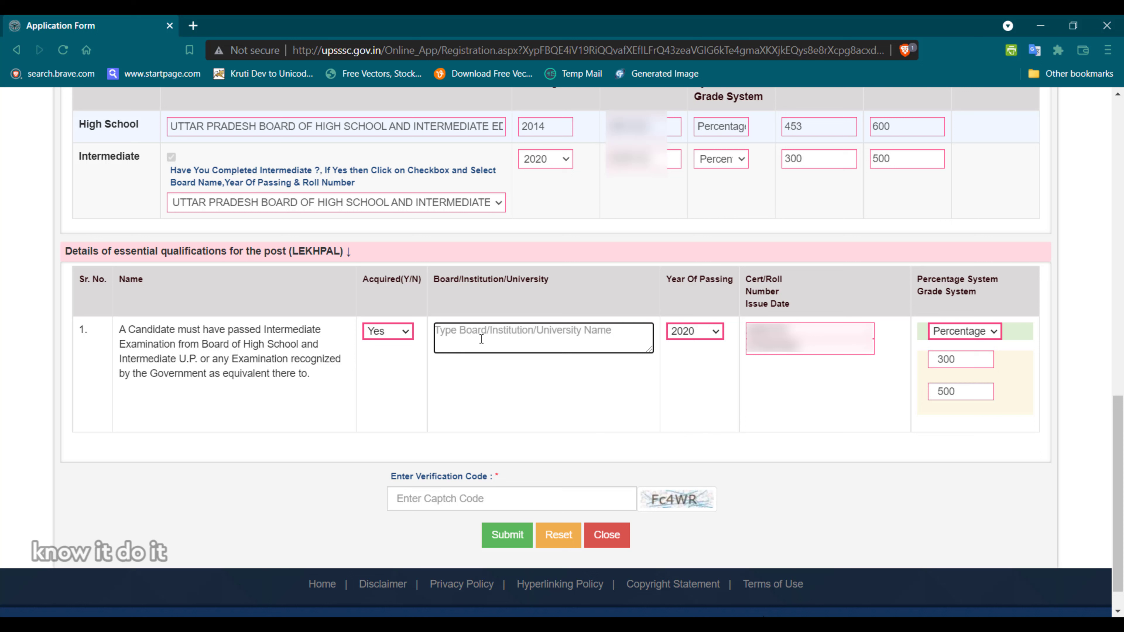
type("UP BOARD")
left_click(504, 498)
type("Fc4WR")
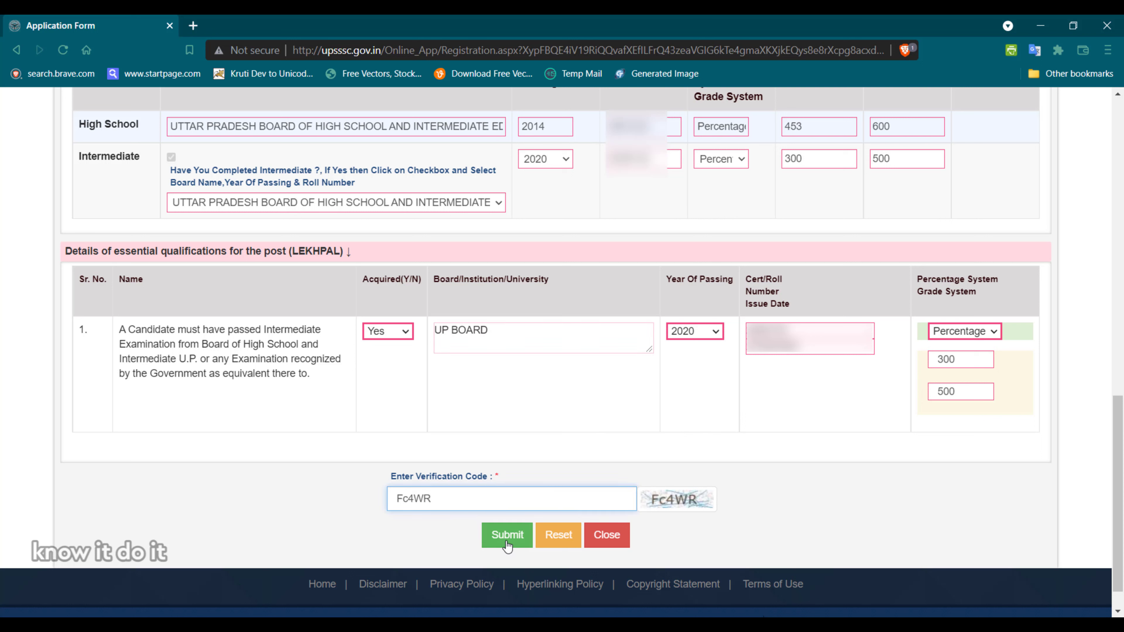
left_click(508, 535)
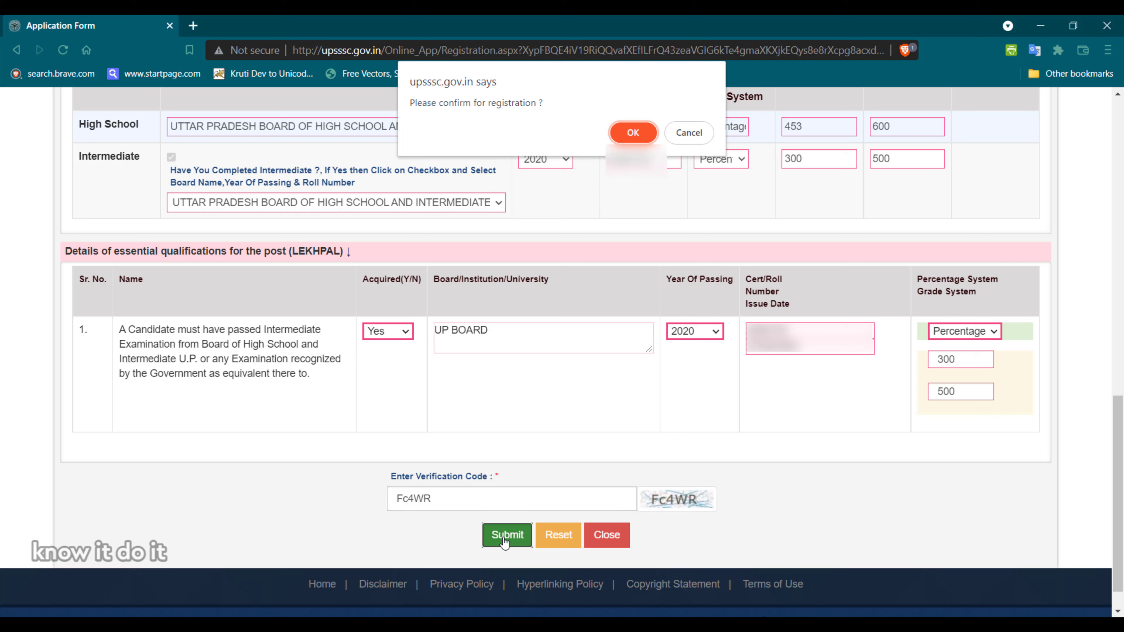
Confirm the registration, preview and dismiss the printout, then scroll to the form's bottom.
left_click(632, 131)
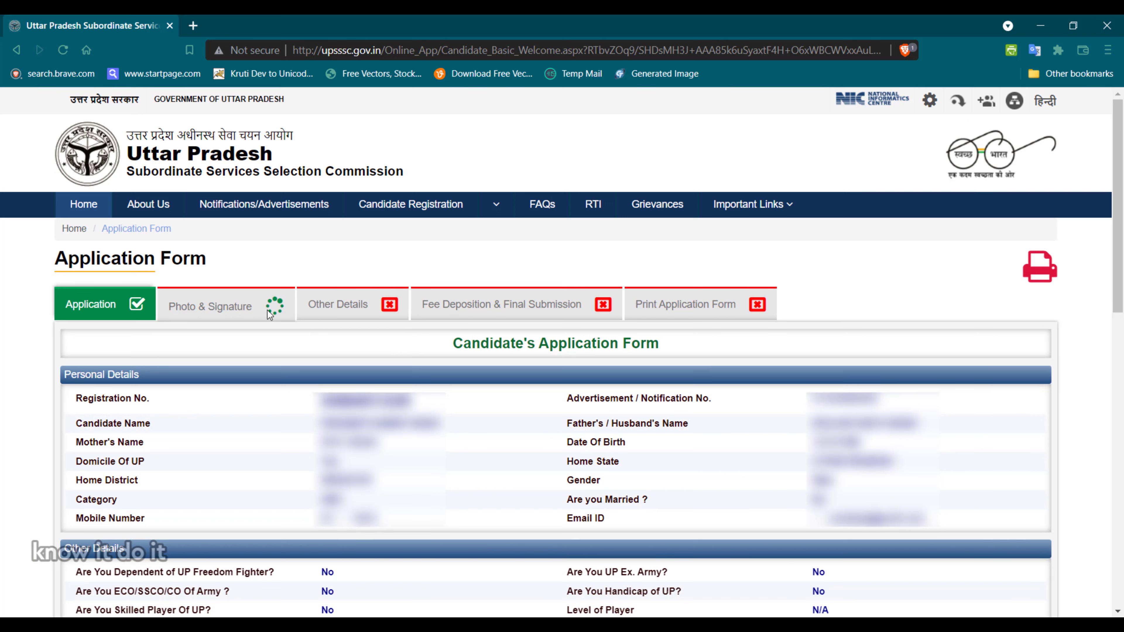
left_click(1040, 275)
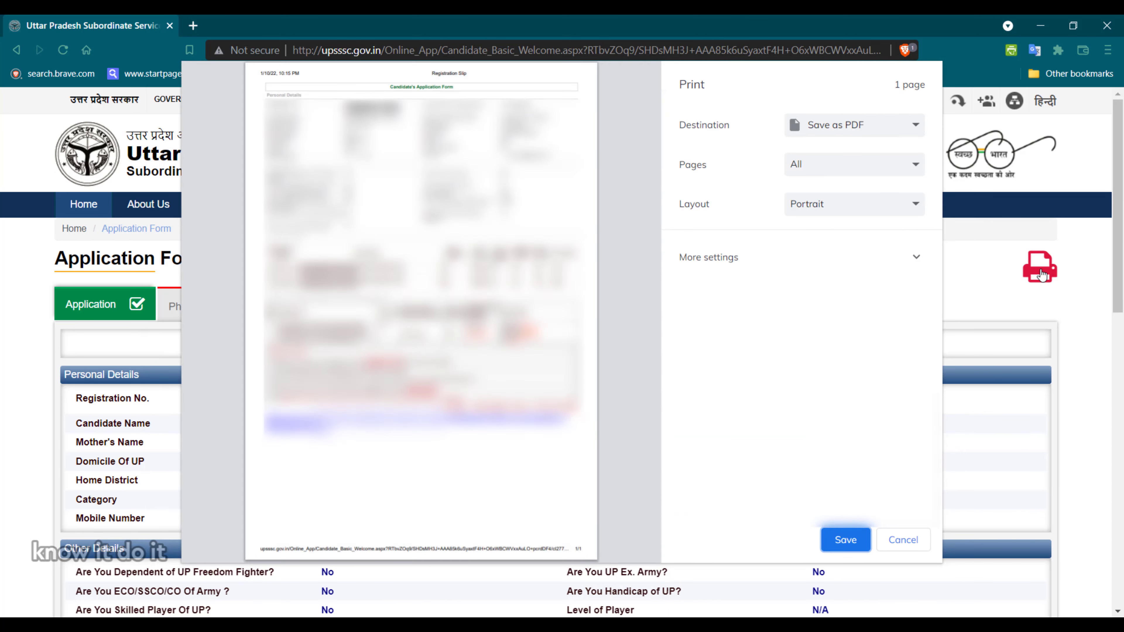
key("Escape")
scroll(604, 402, "down", 15)
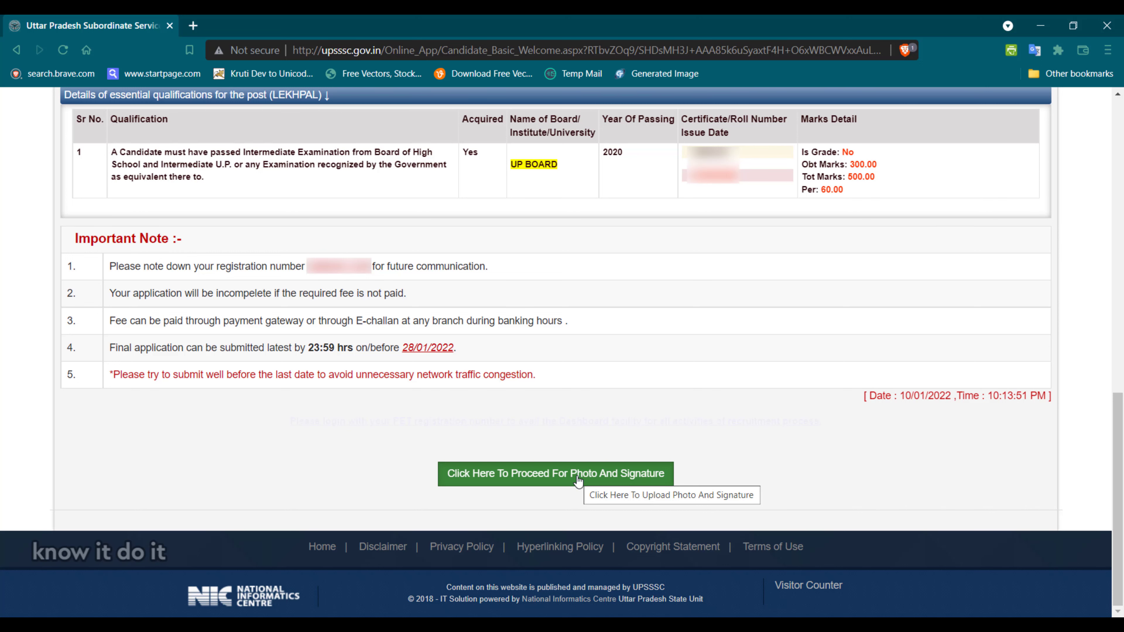
Complete the Photo and Signature step and continue to the Other Details section.
left_click(577, 479)
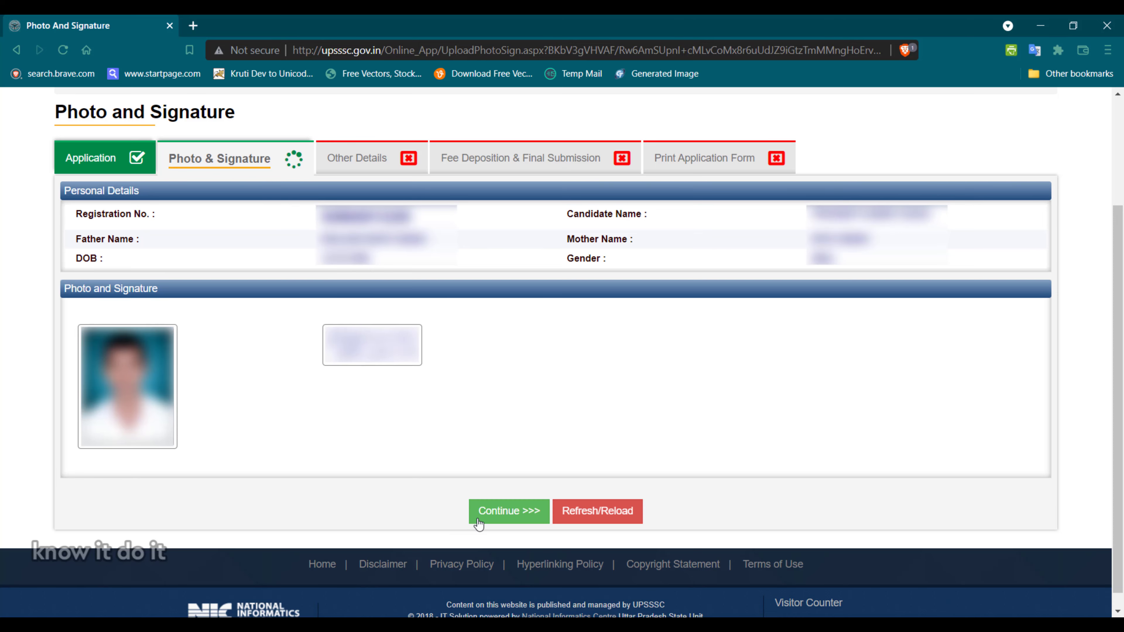
left_click(496, 514)
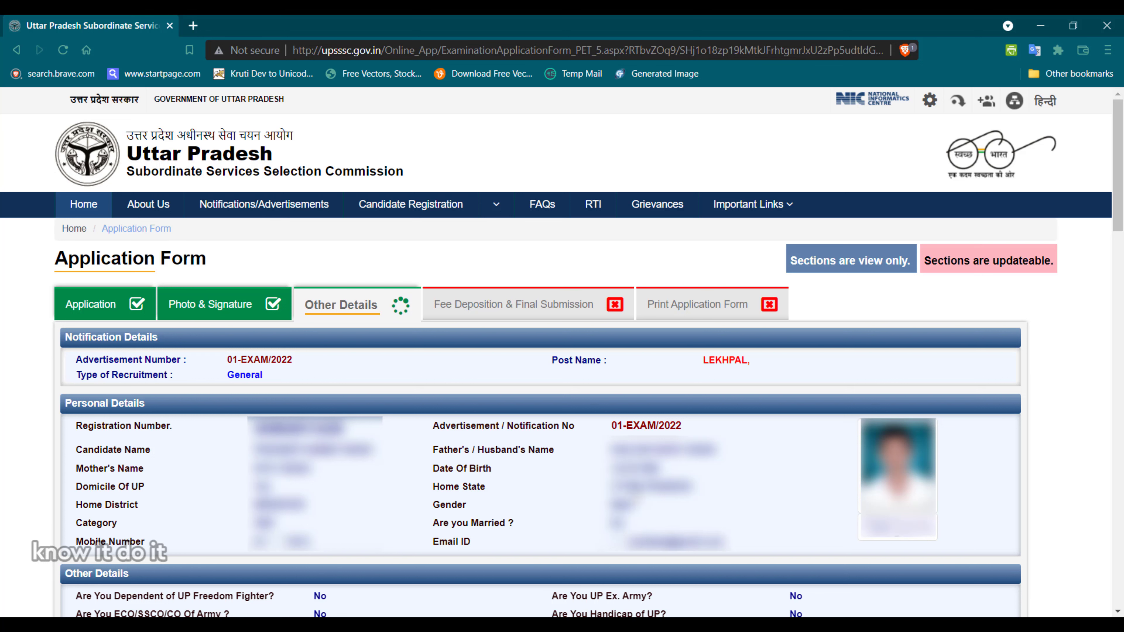
scroll(637, 494, "down", 5)
scroll(637, 492, "down", 5)
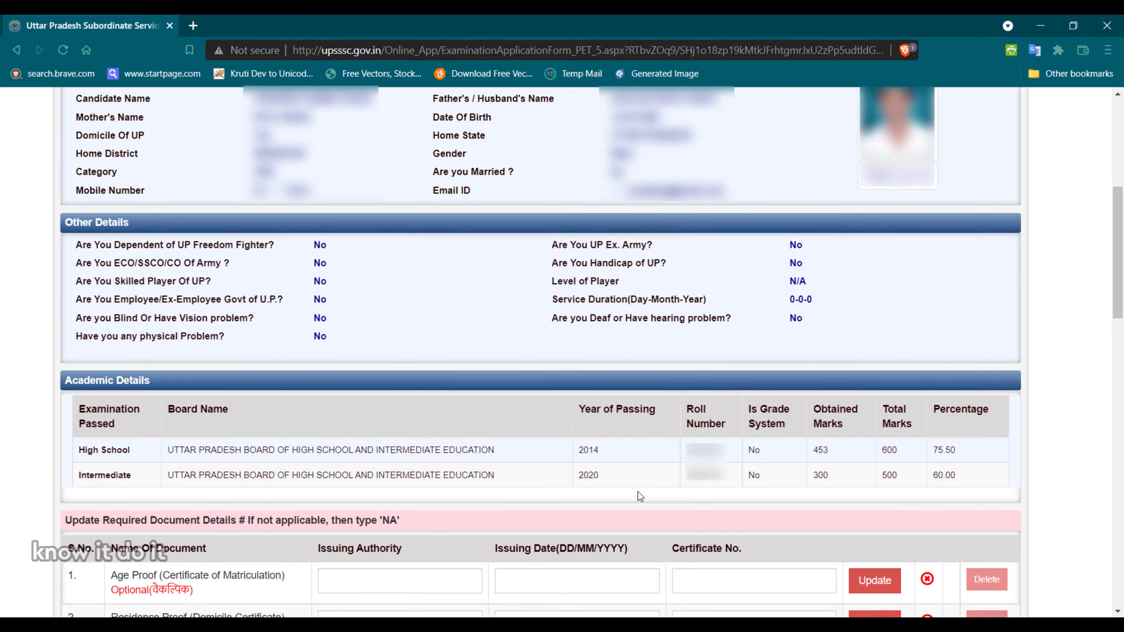
scroll(309, 374, "down", 10)
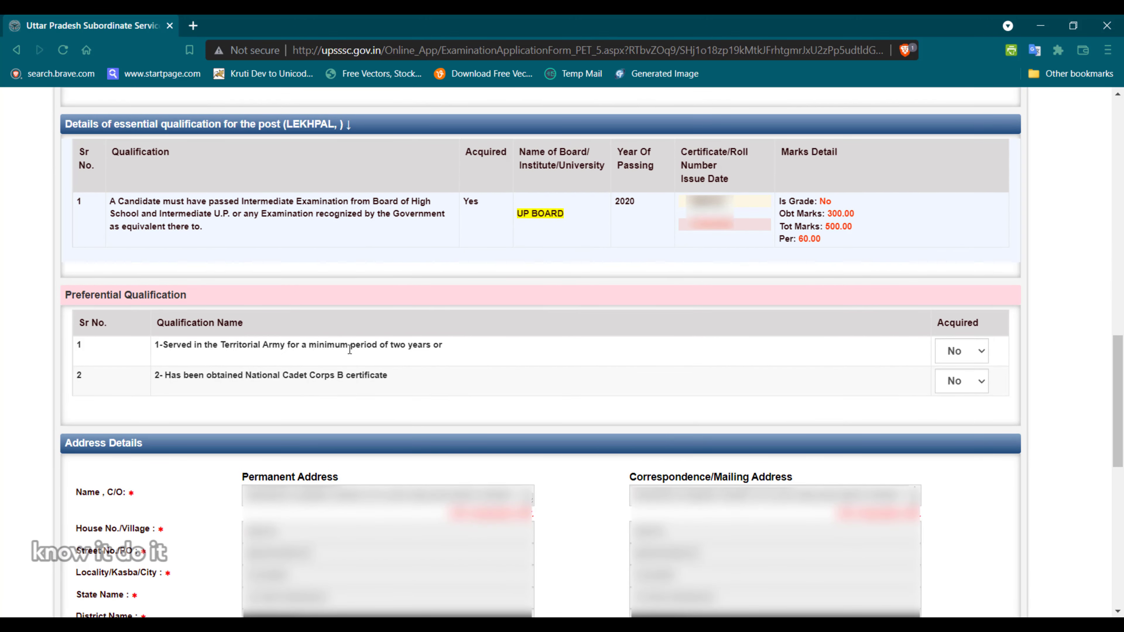
scroll(350, 349, "down", 5)
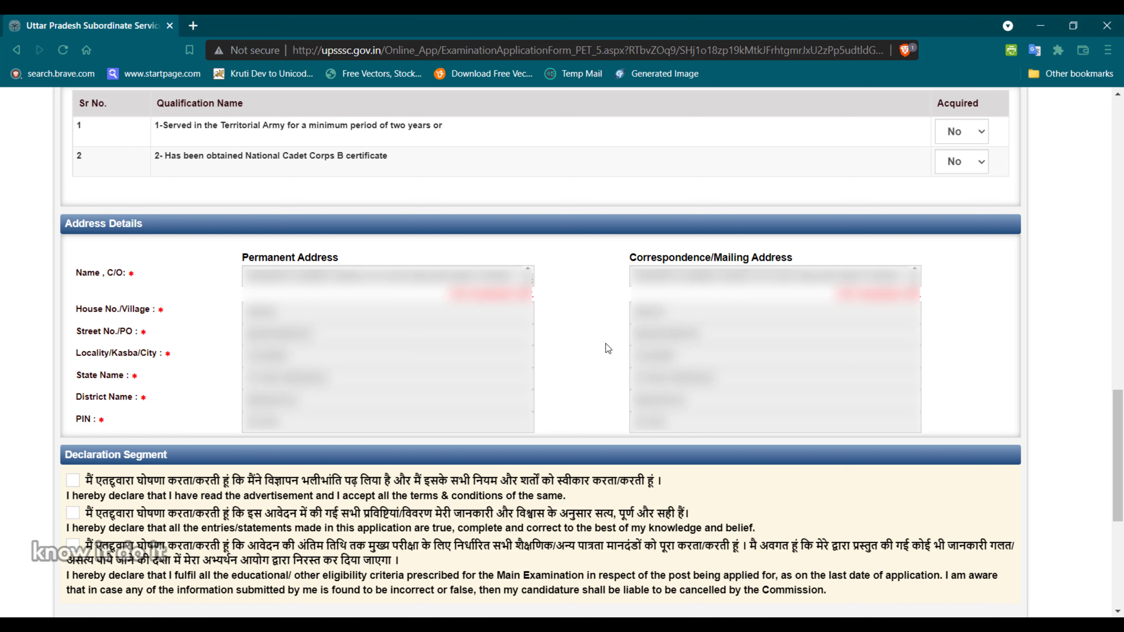
Tick all three declarations, enter the captcha, and save the Other Details with confirmation.
scroll(605, 343, "down", 5)
left_click(524, 535)
left_click(73, 261)
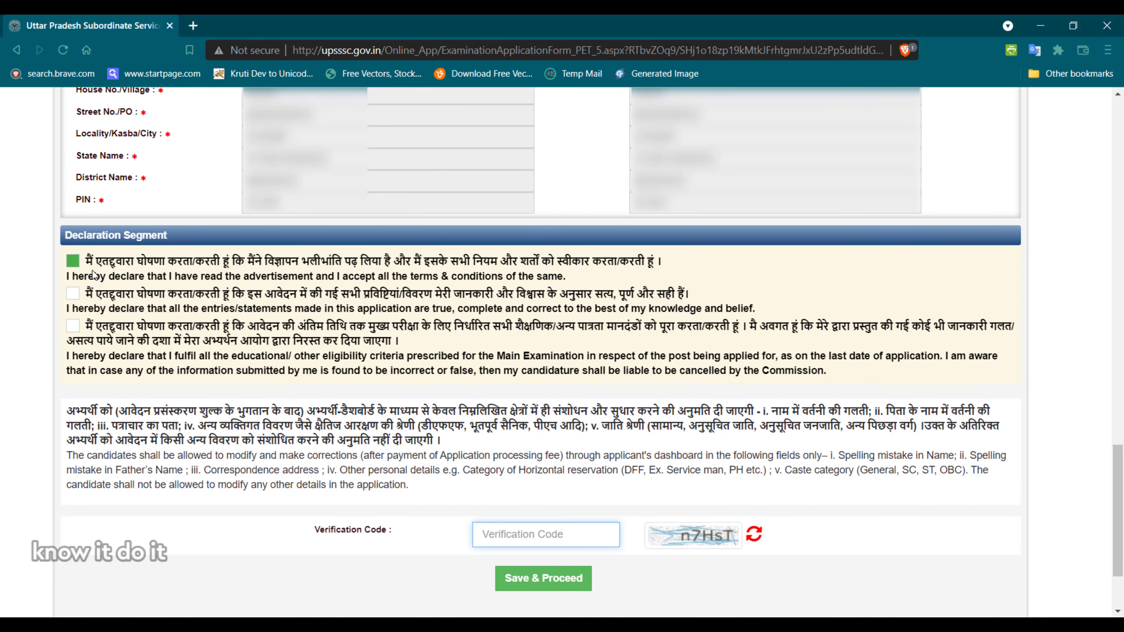
left_click(73, 294)
left_click(72, 326)
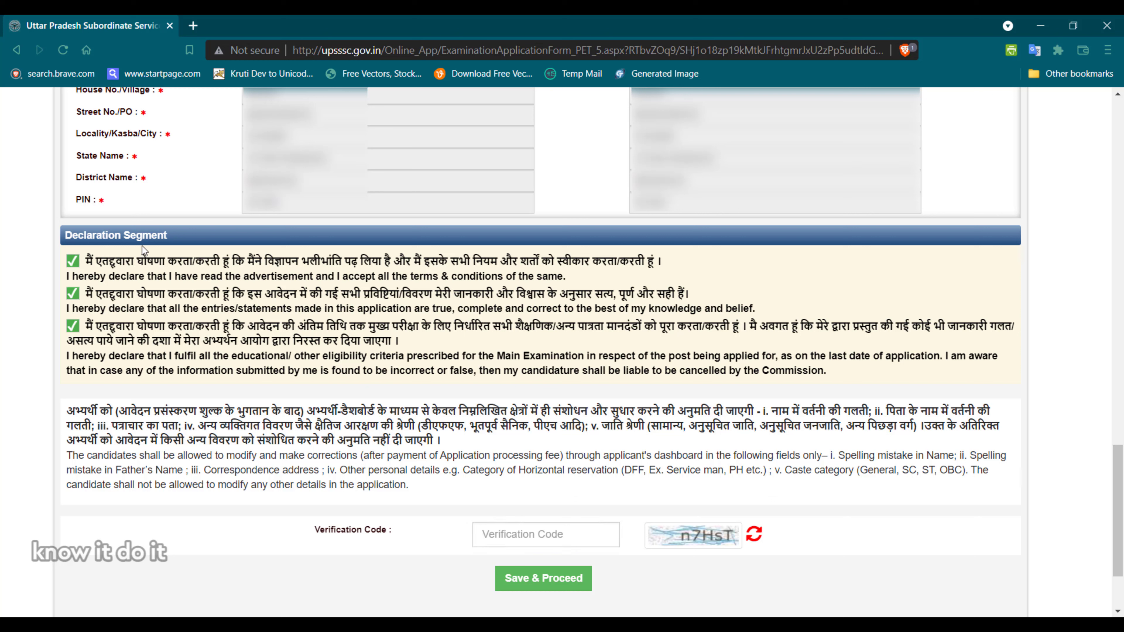
left_click(504, 534)
type("n7HsT")
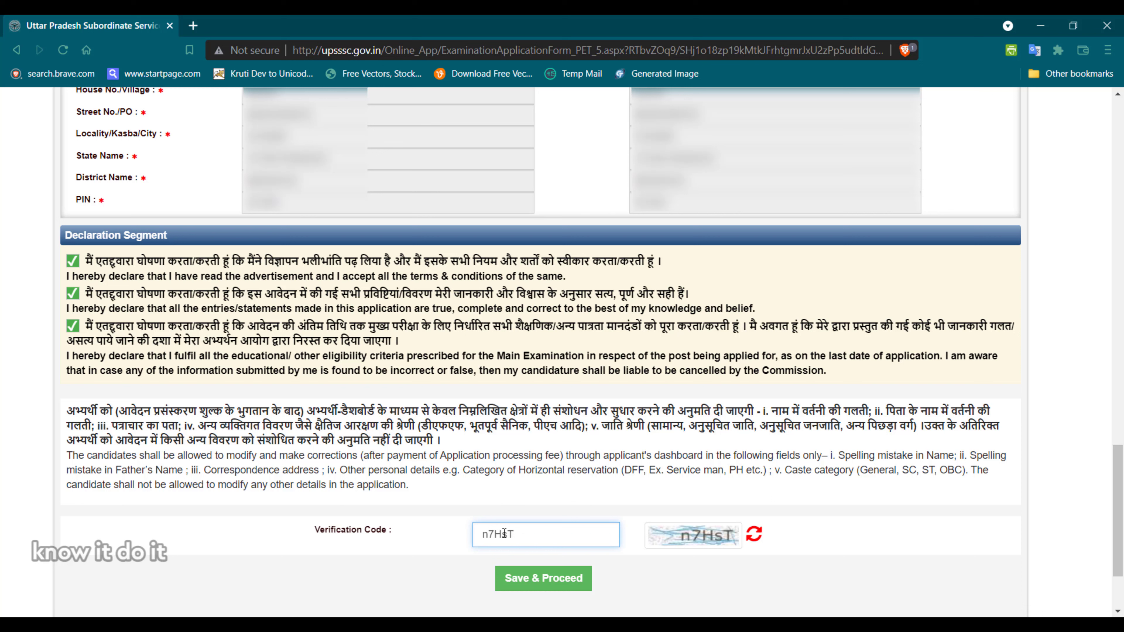
left_click(548, 584)
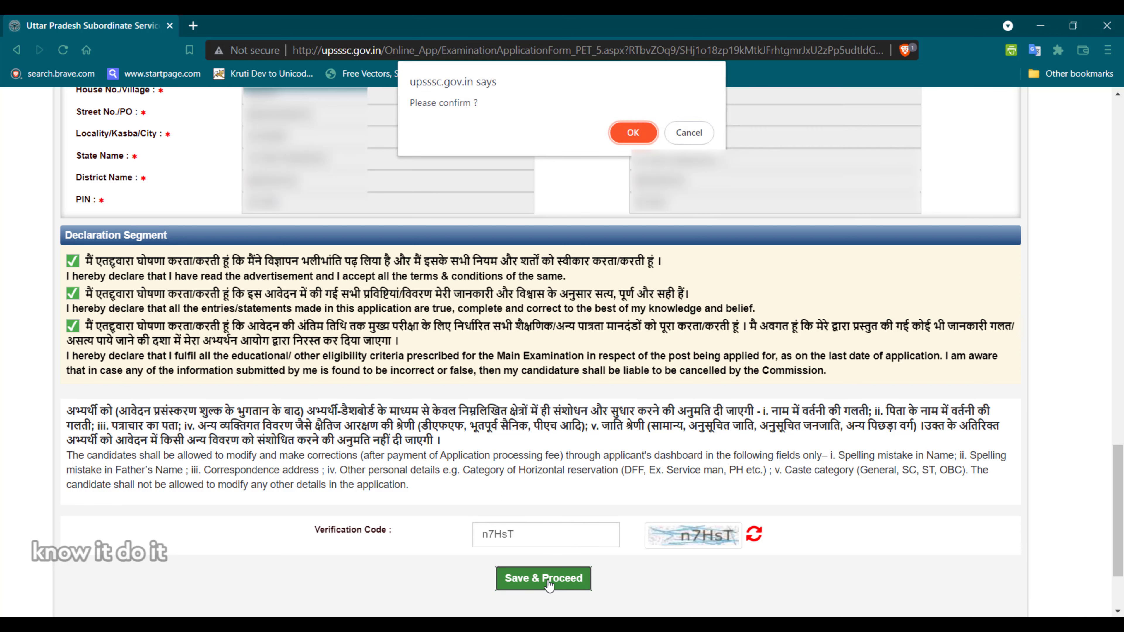
left_click(633, 133)
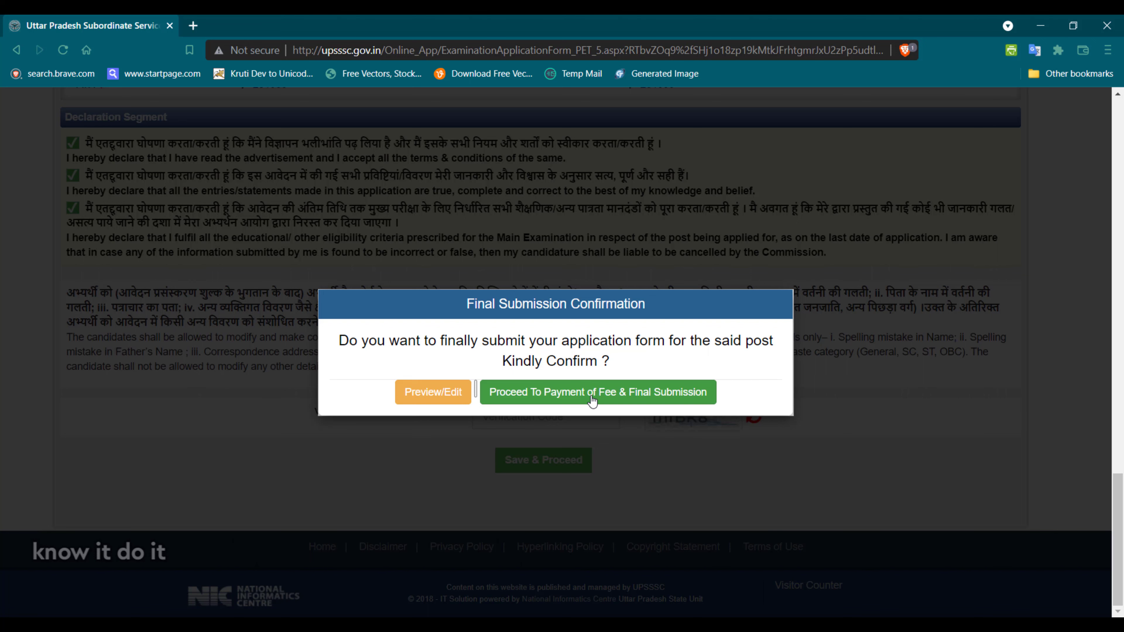
Confirm fee payment with final submission and agree to pay the ₹25 application fee.
left_click(593, 393)
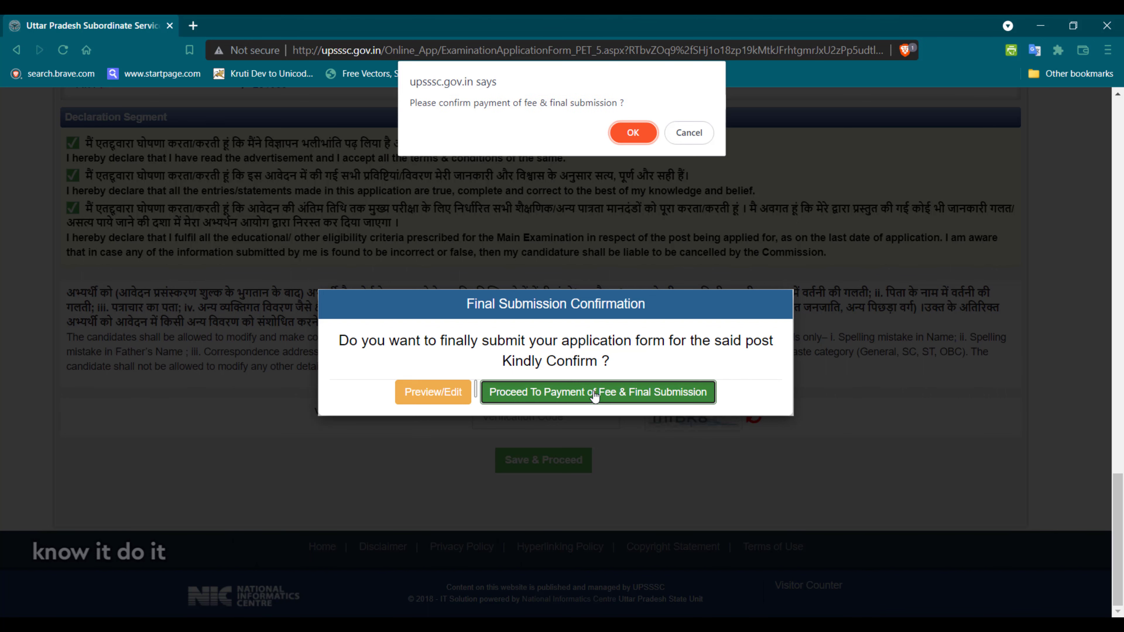
left_click(638, 134)
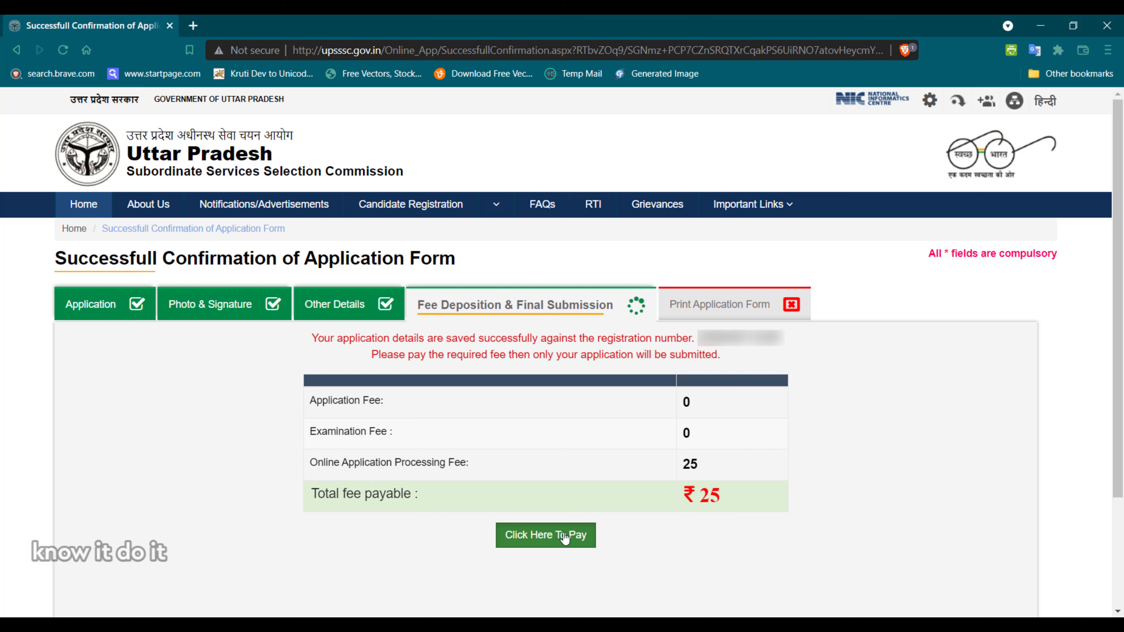
left_click(564, 536)
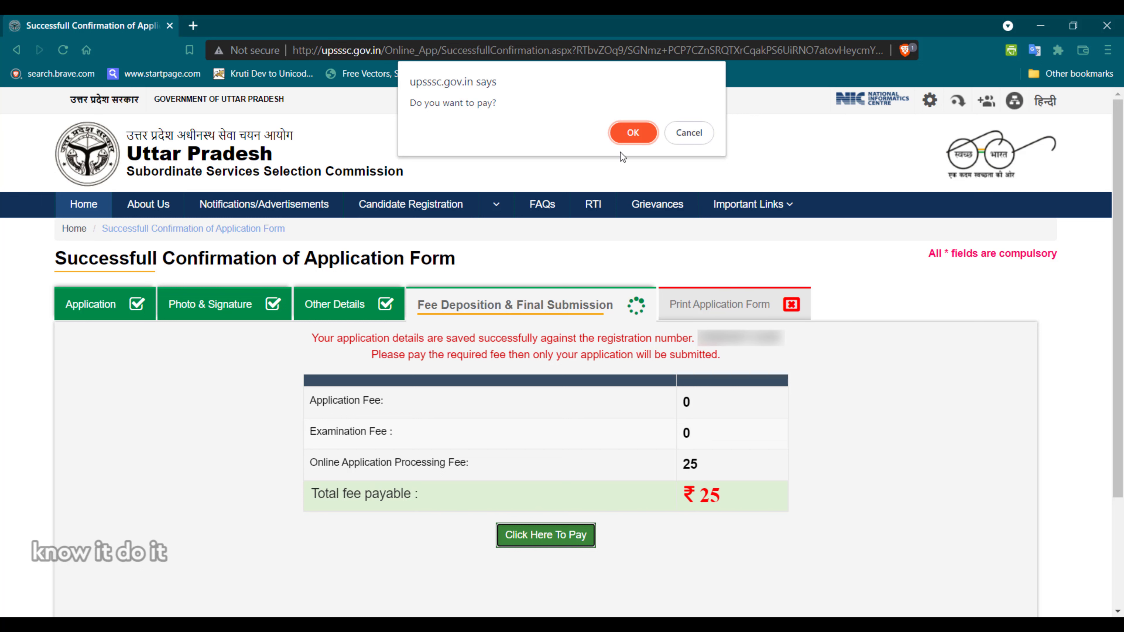
left_click(629, 140)
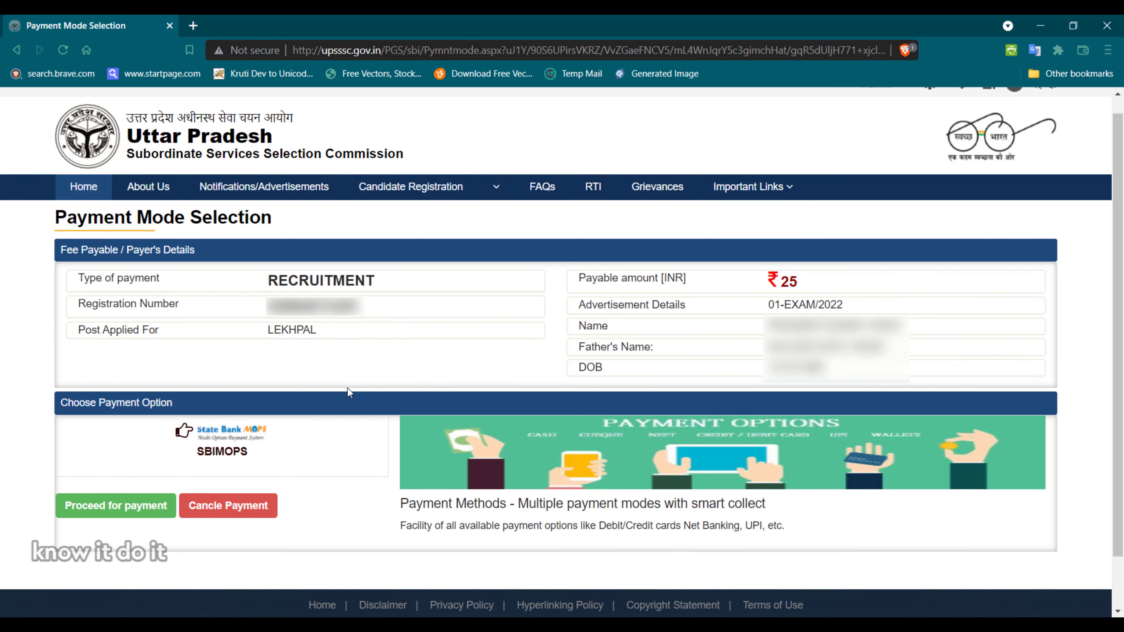
Select SBIMOPS as the payment gateway and confirm proceeding to payment.
scroll(348, 388, "down", 2)
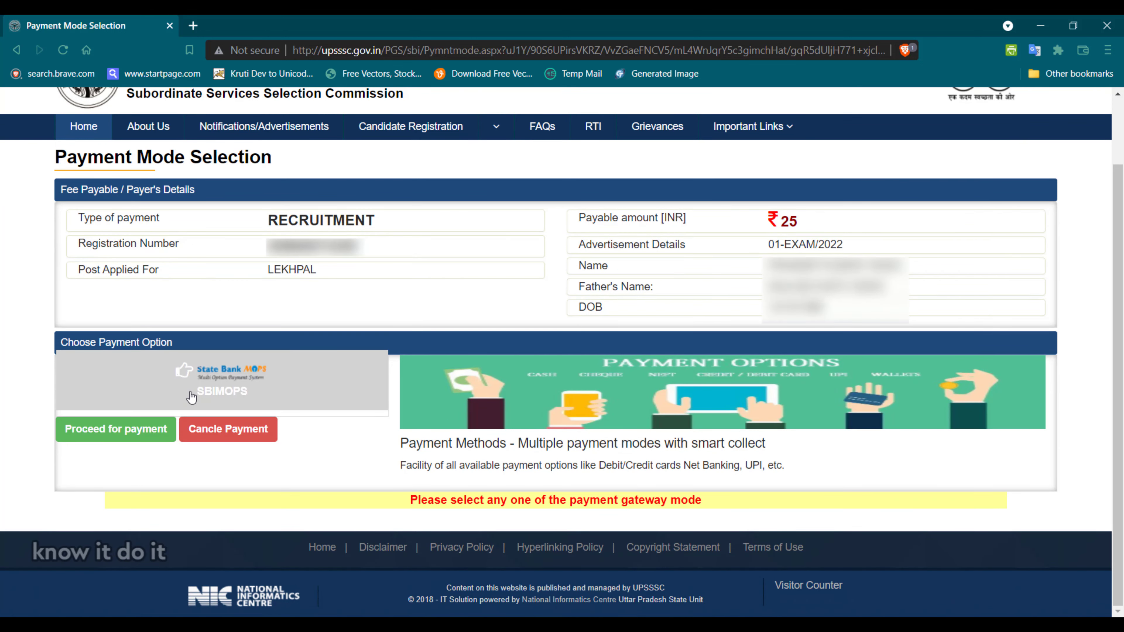
left_click(204, 398)
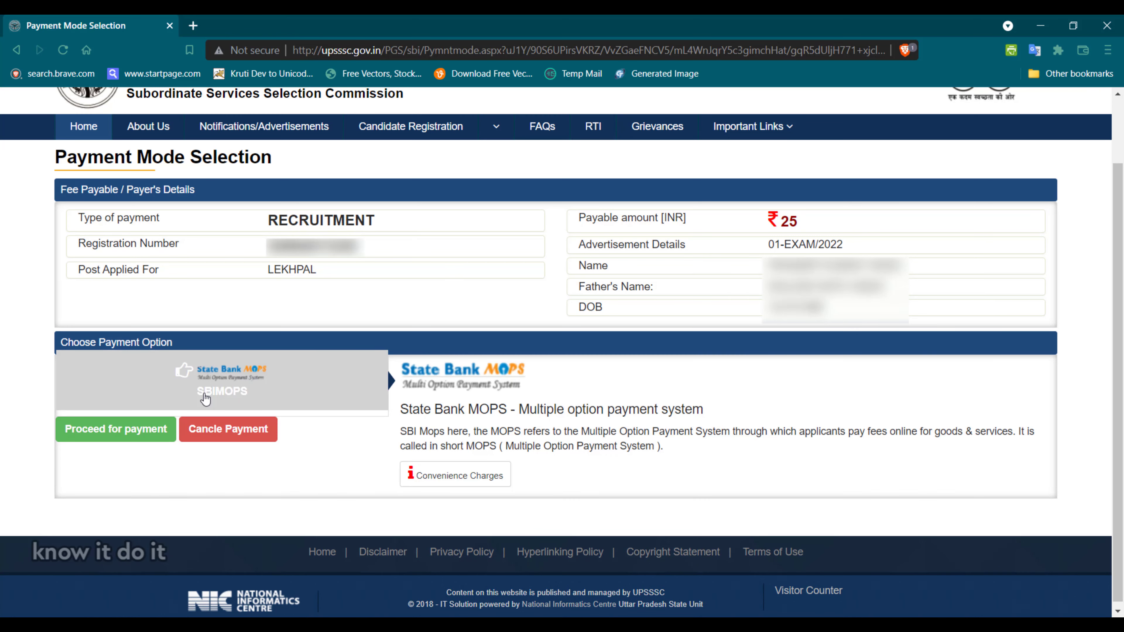
left_click(120, 432)
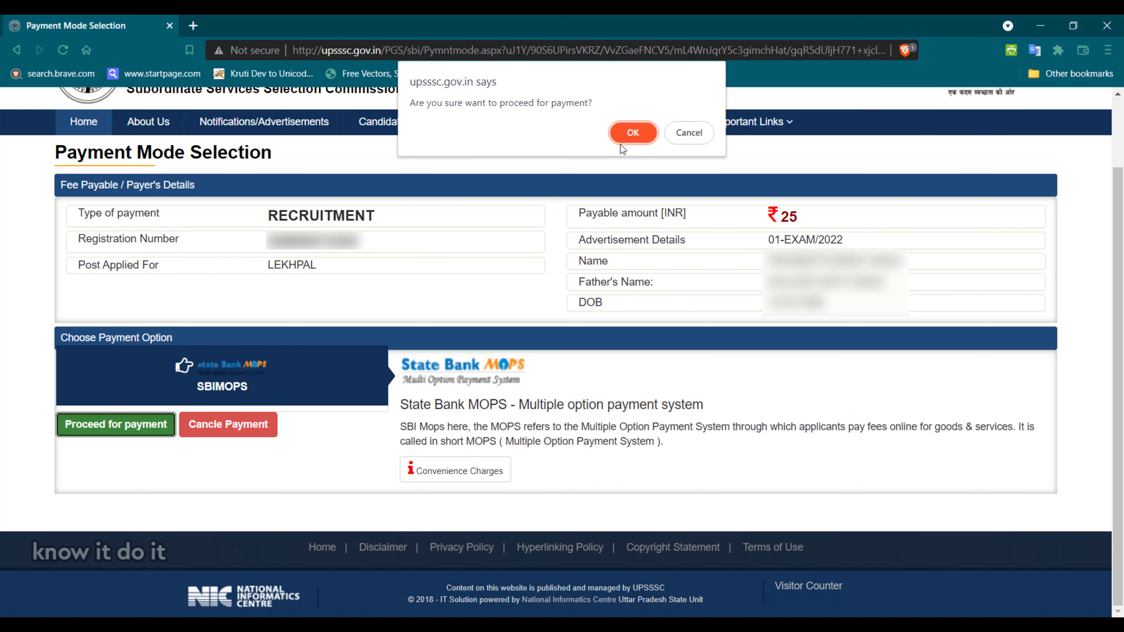
left_click(634, 132)
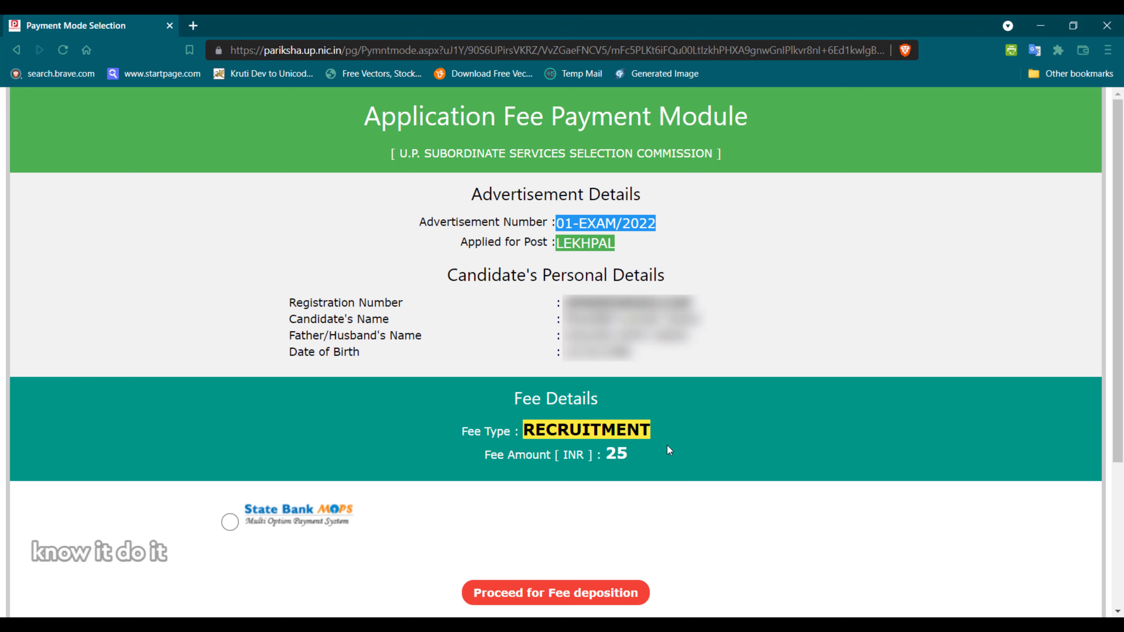
Choose State Bank MOPS as the fee payment option and confirm proceeding to fee deposition.
scroll(639, 470, "down", 5)
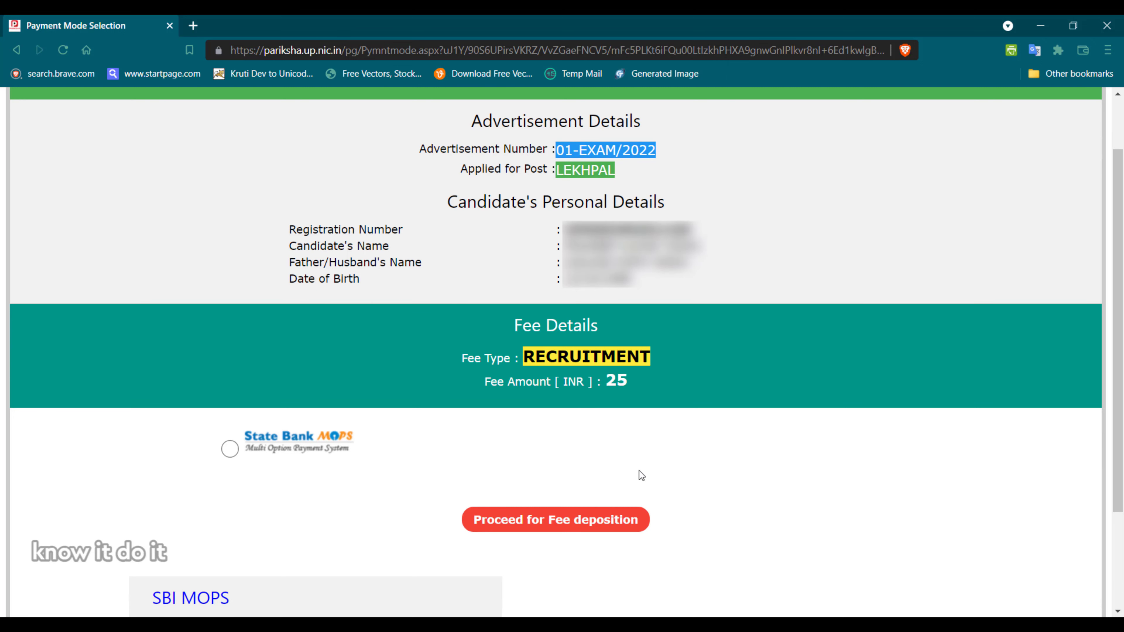
scroll(639, 471, "down", 1)
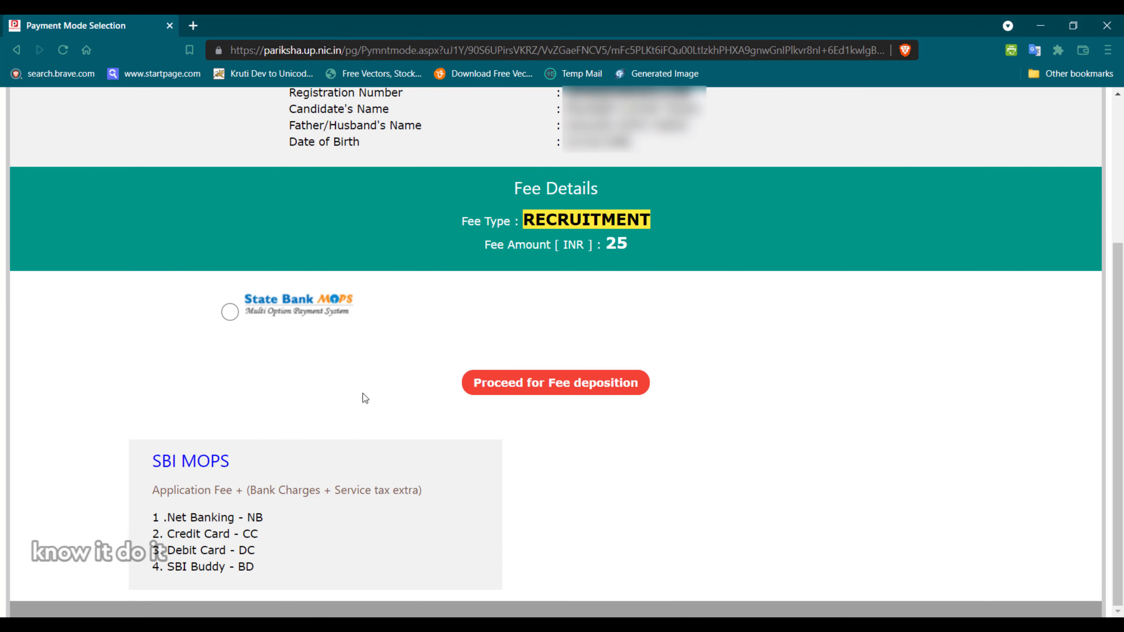
left_click(230, 314)
left_click(595, 391)
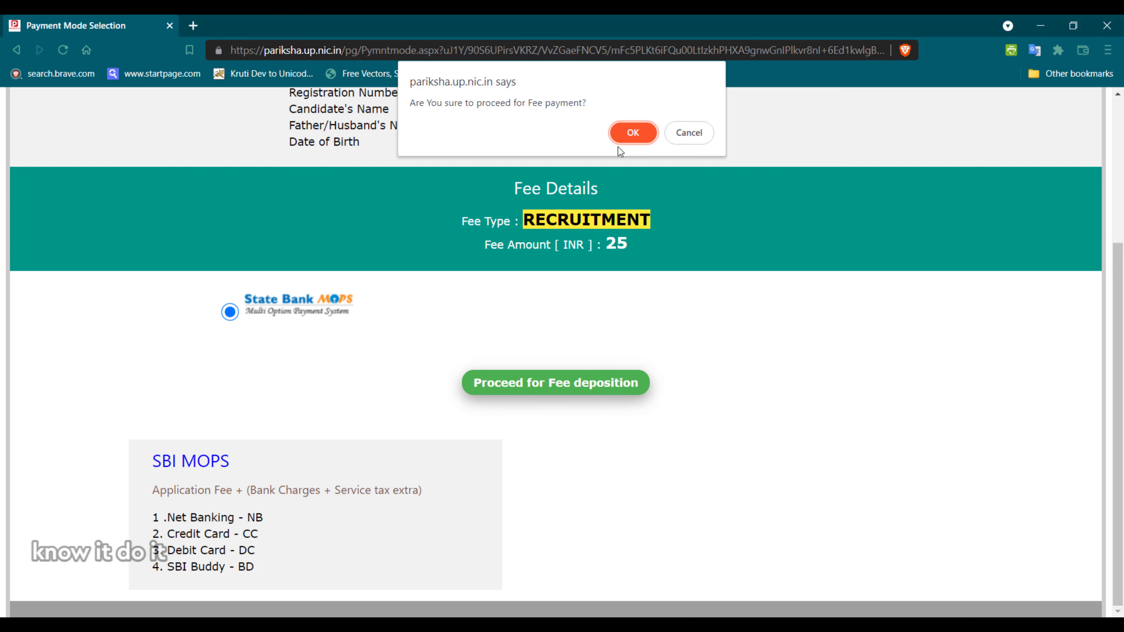
left_click(621, 129)
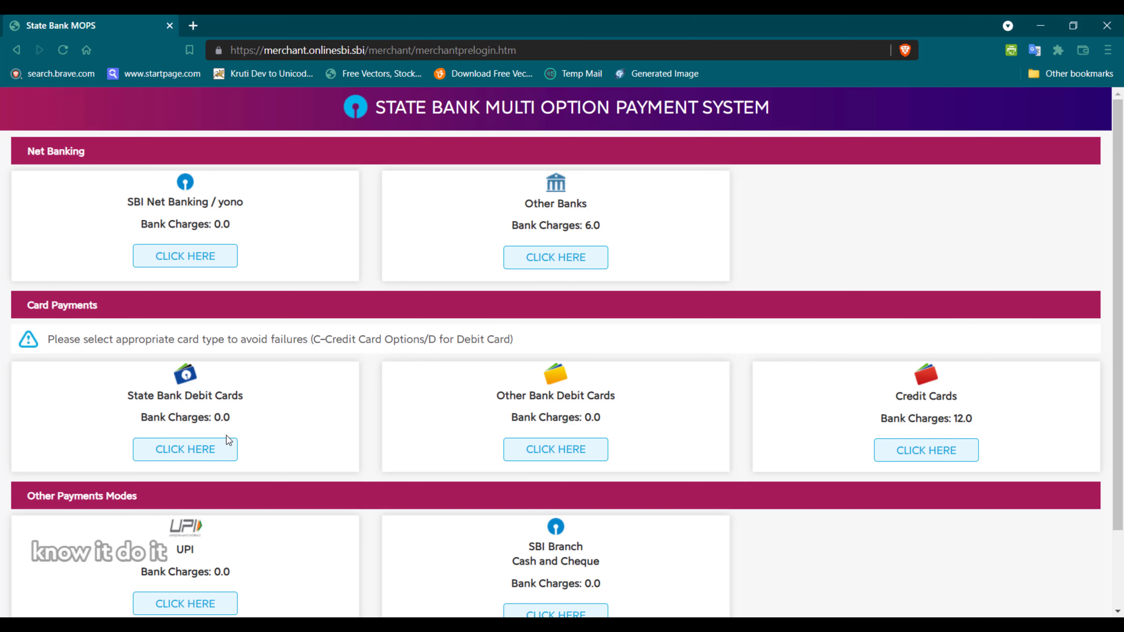
Pay the ₹25 fee by UPI, entering the payer's VPA and remarks, and submit the request.
scroll(199, 586, "down", 2)
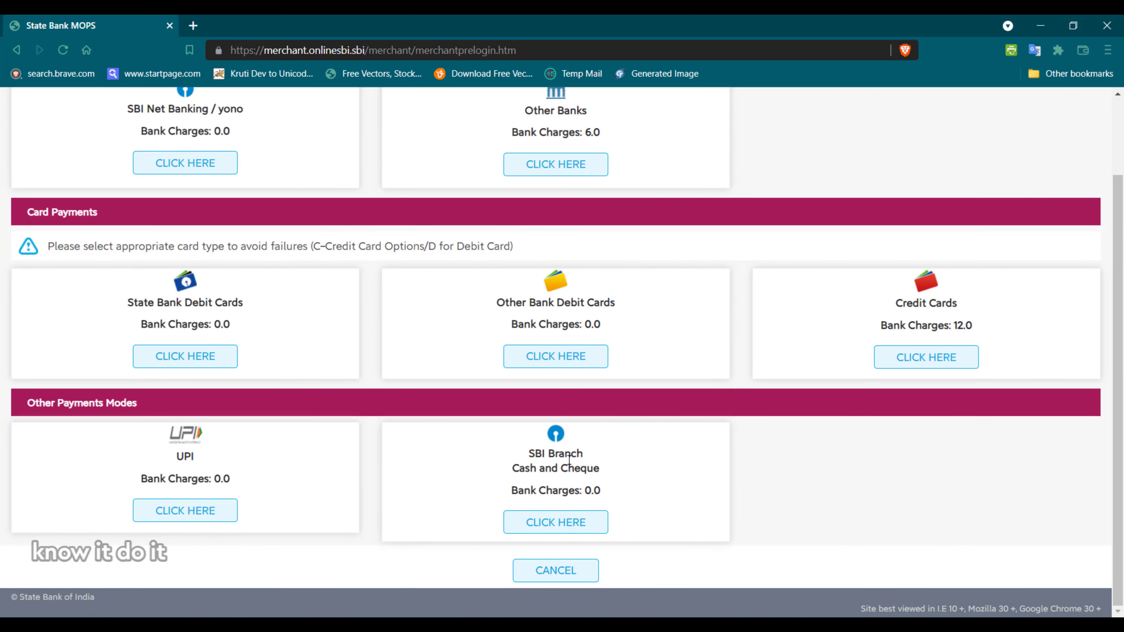
left_click(177, 512)
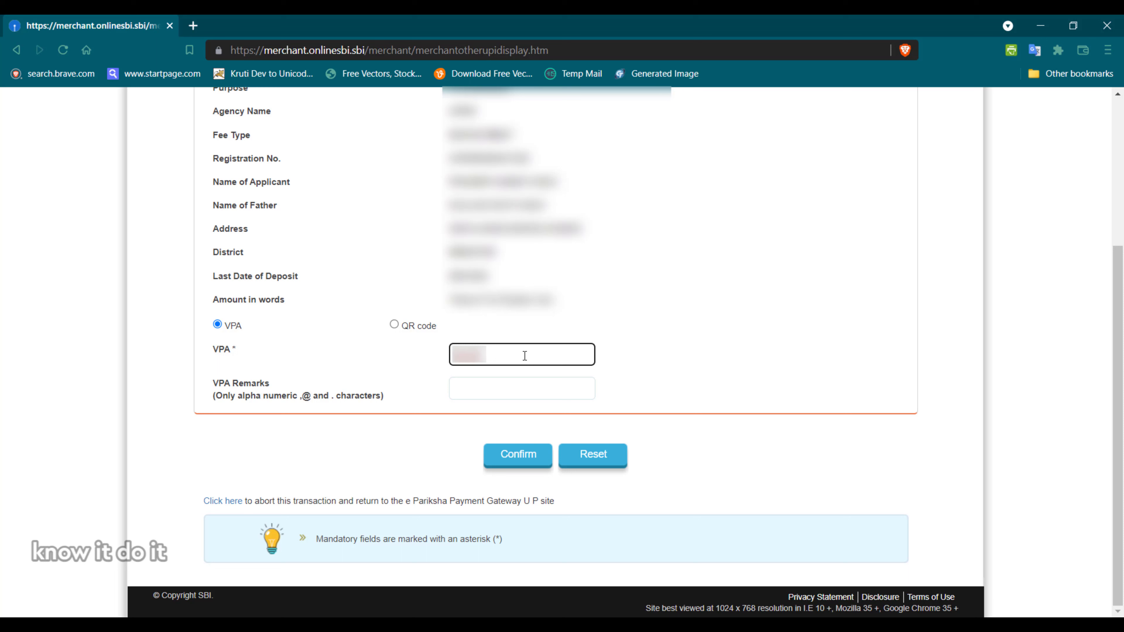
type("@")
type("@")
left_click(520, 456)
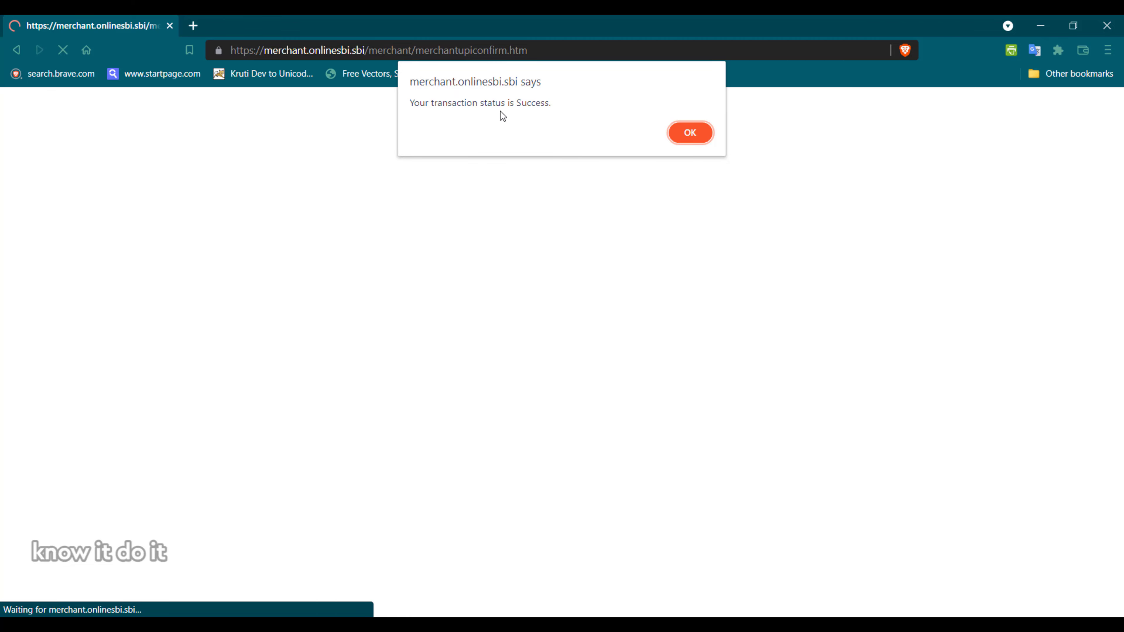
Save the Payment Acknowledgment Receipt as a PDF and proceed to final submission.
left_click(689, 131)
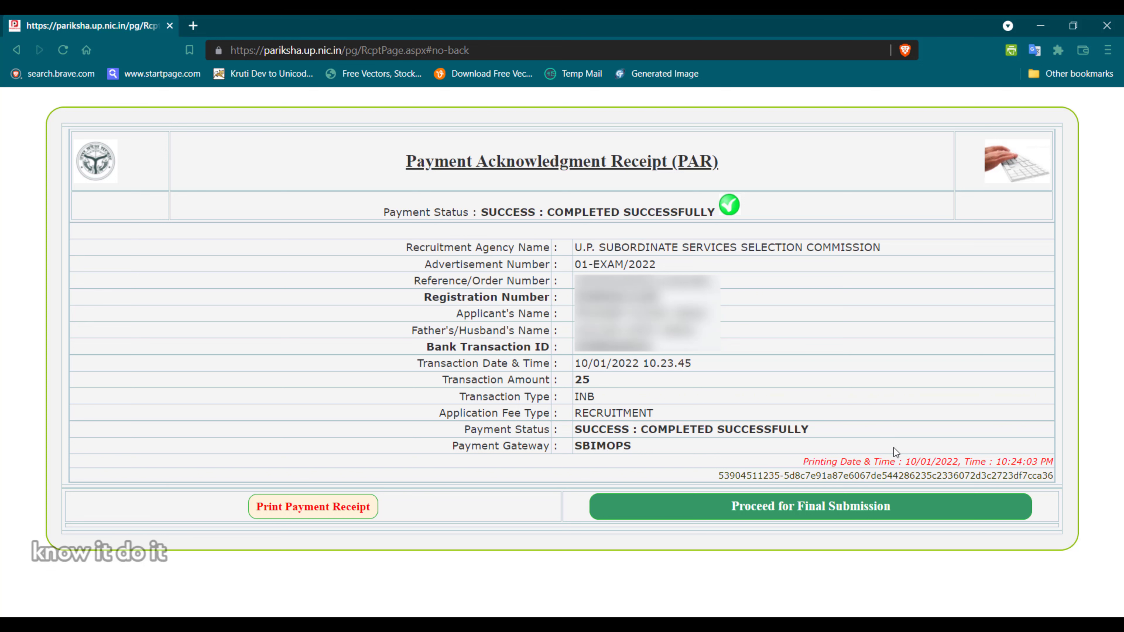
left_click(314, 513)
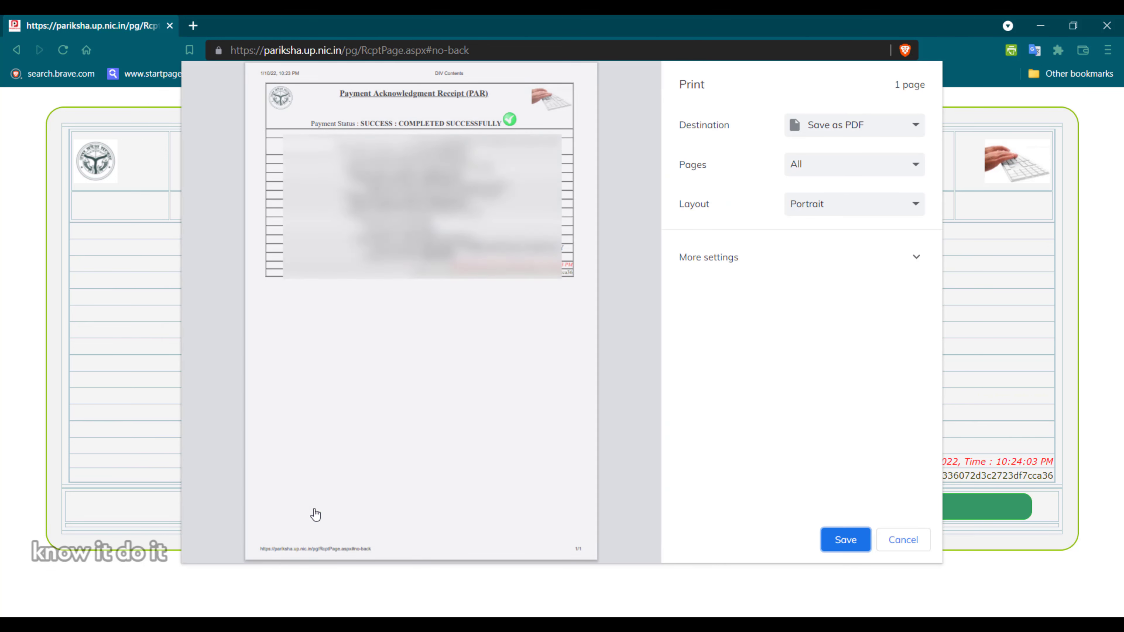
left_click(839, 540)
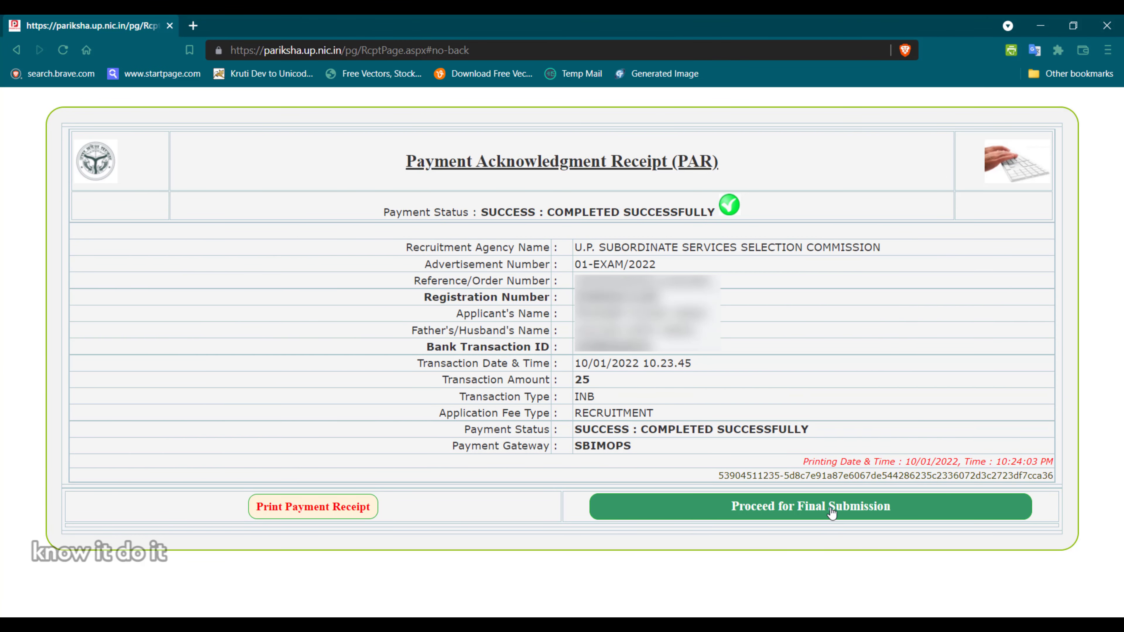
left_click(831, 509)
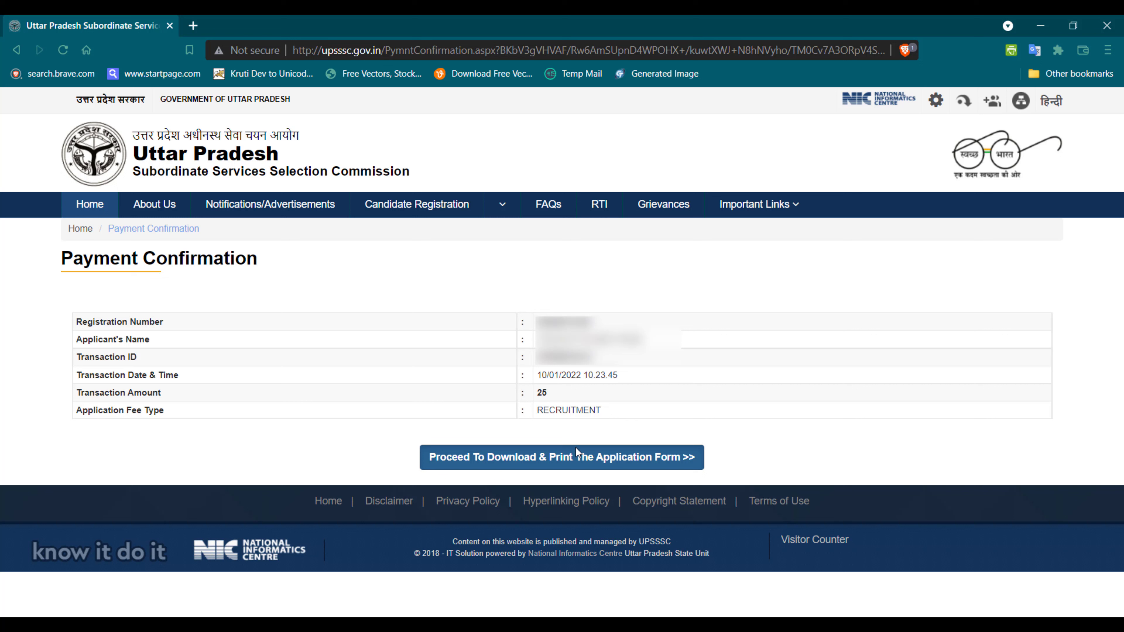
Save the detailed Lekhpal application form to the Desktop as PDF 'Print Application Form'.
left_click(582, 462)
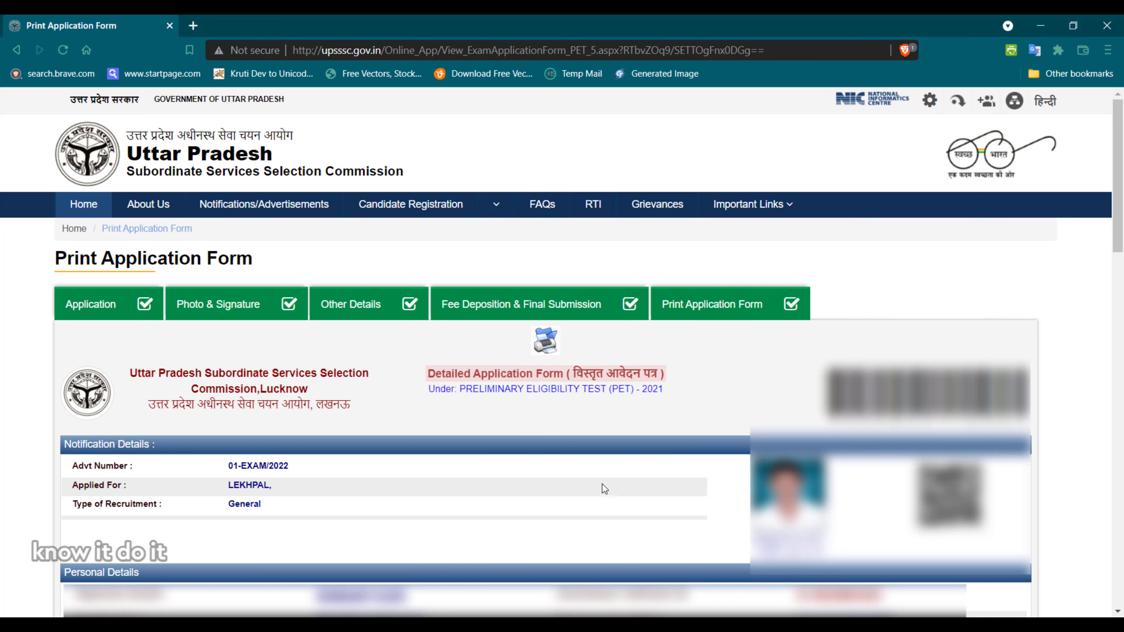
scroll(604, 482, "down", 1)
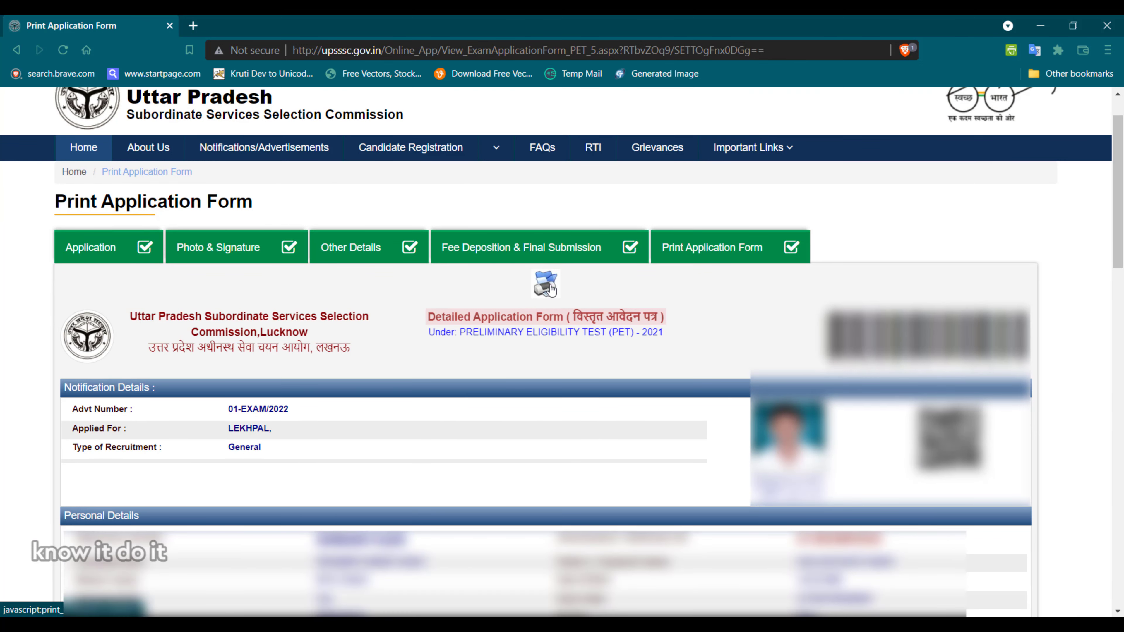
left_click(549, 288)
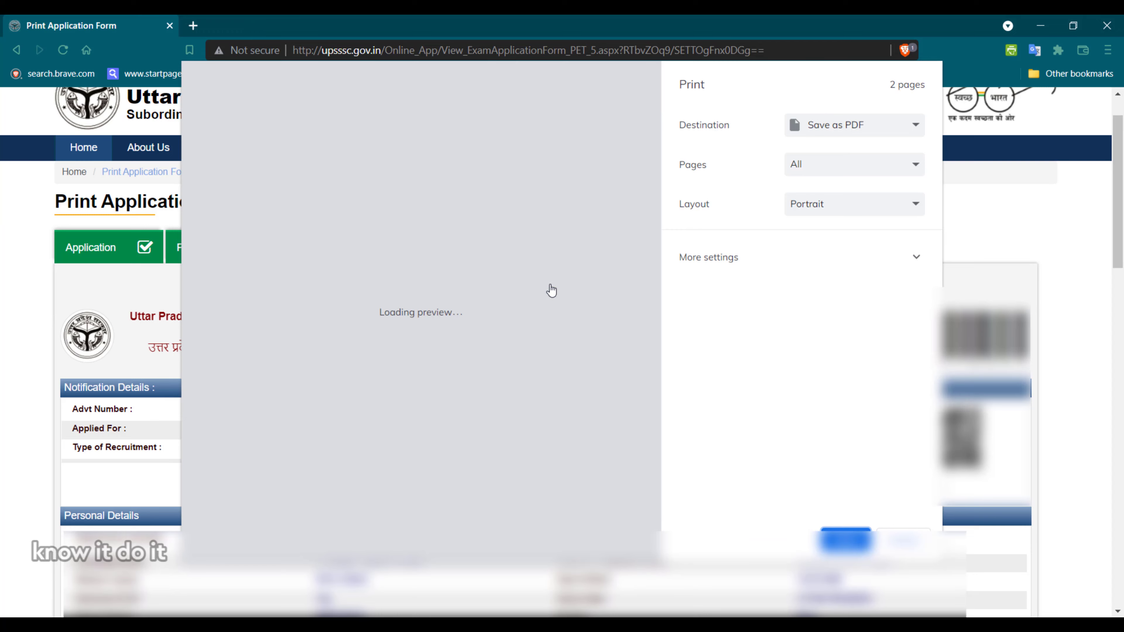
left_click(821, 273)
left_click(844, 539)
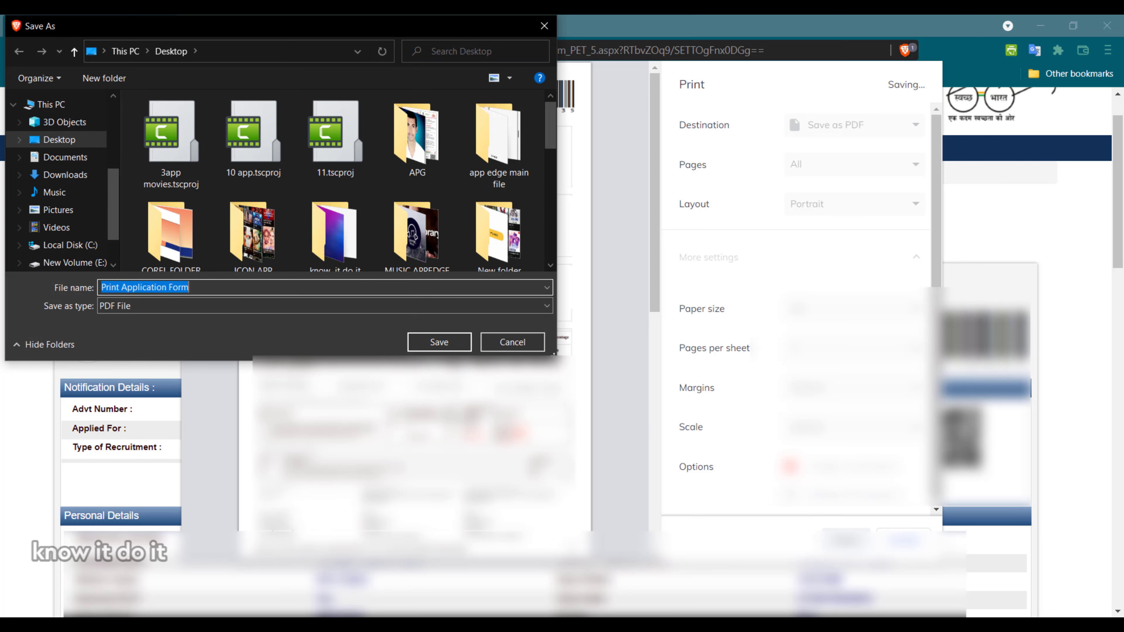
left_click(438, 344)
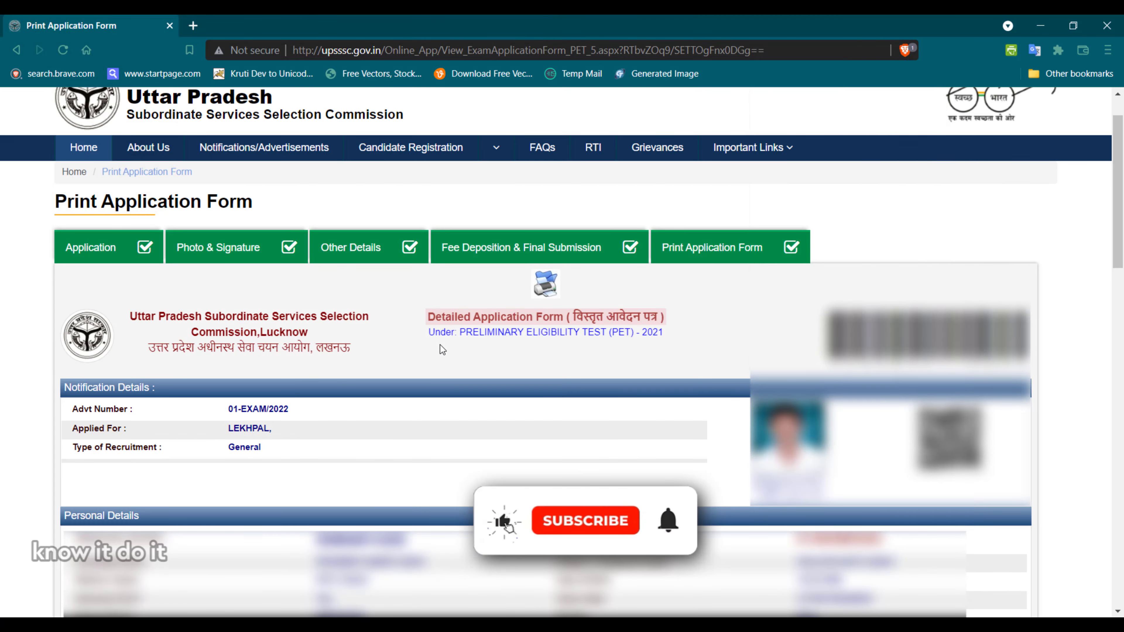